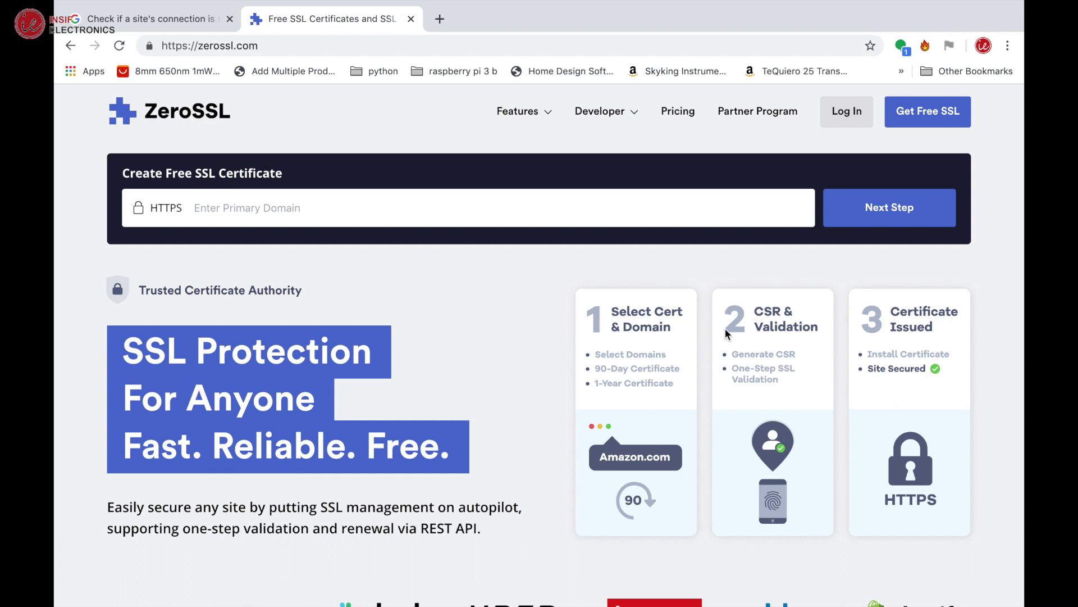
# Open ZeroSSL's Free Plan account sign-up form with Get Free SSL on the home page.
pyautogui.click(929, 118)
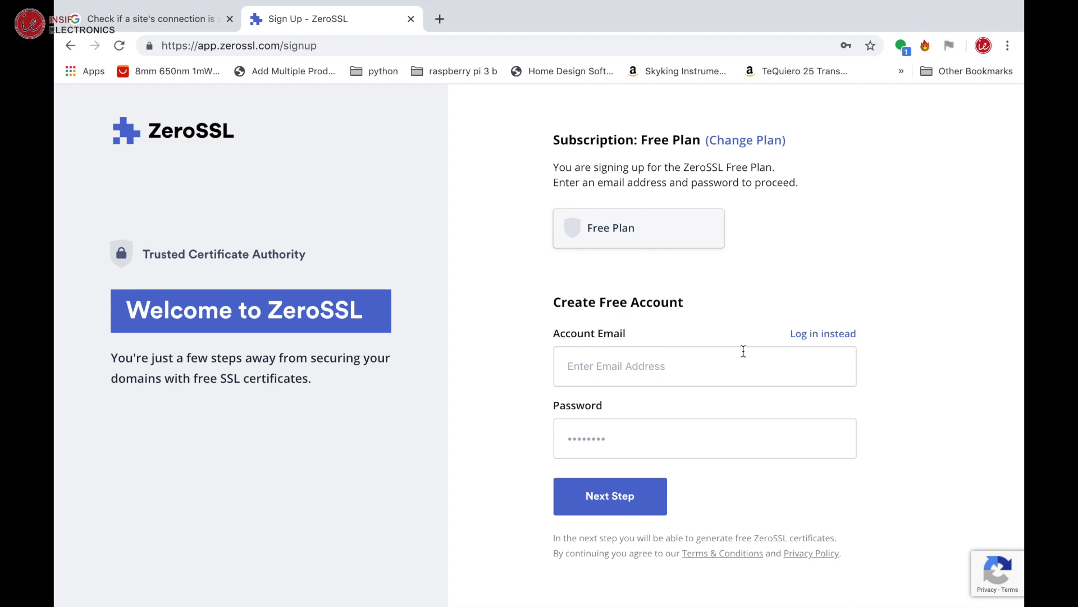
# Log in with the saved credentials and view the dashboard showing 0/3 90-day certificates.
pyautogui.click(813, 340)
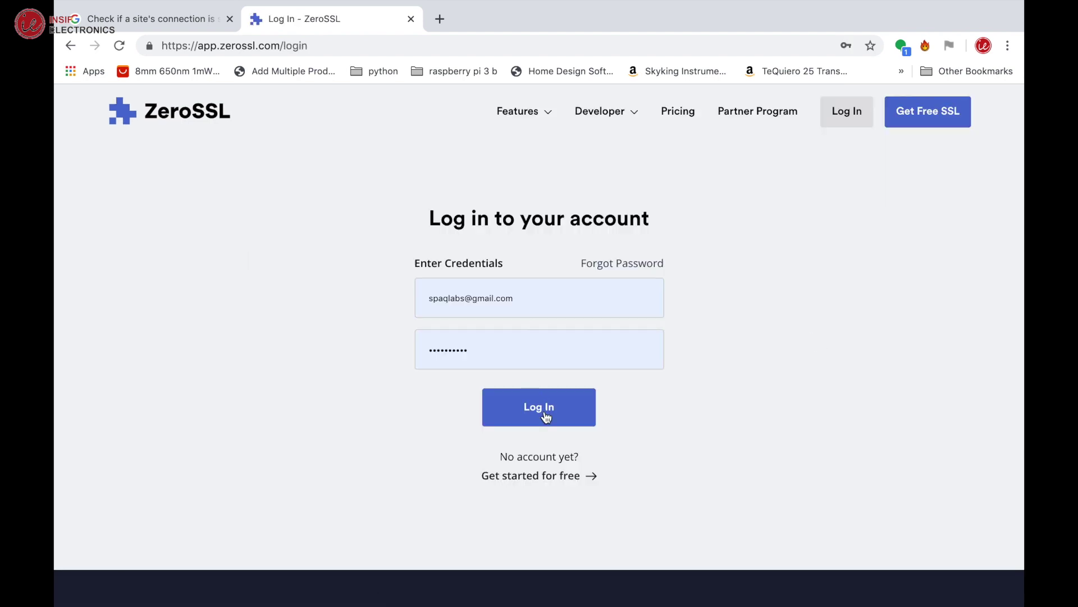
pyautogui.click(544, 415)
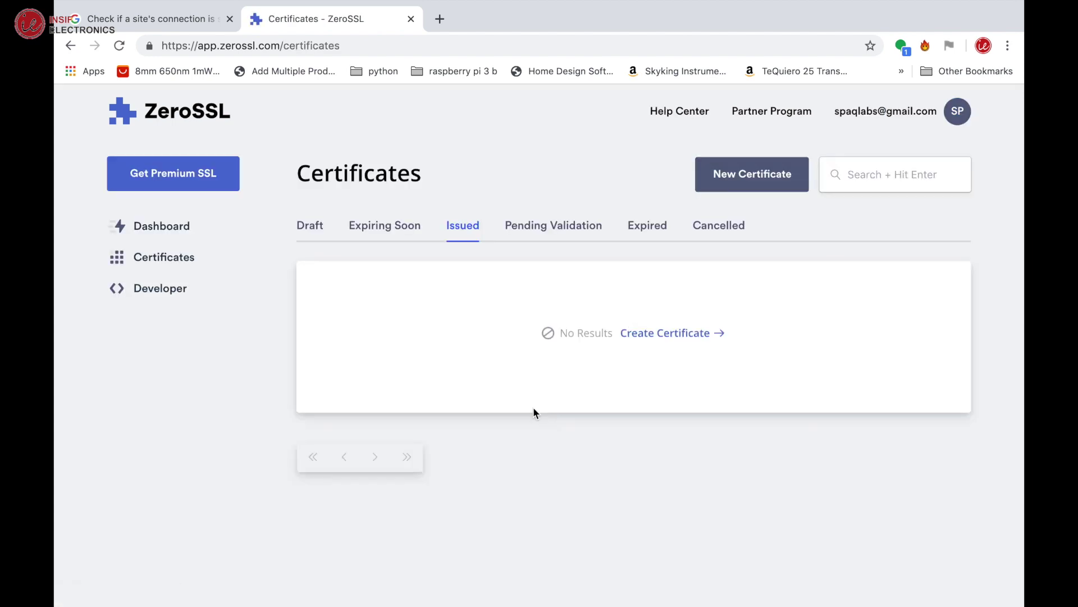
pyautogui.click(163, 233)
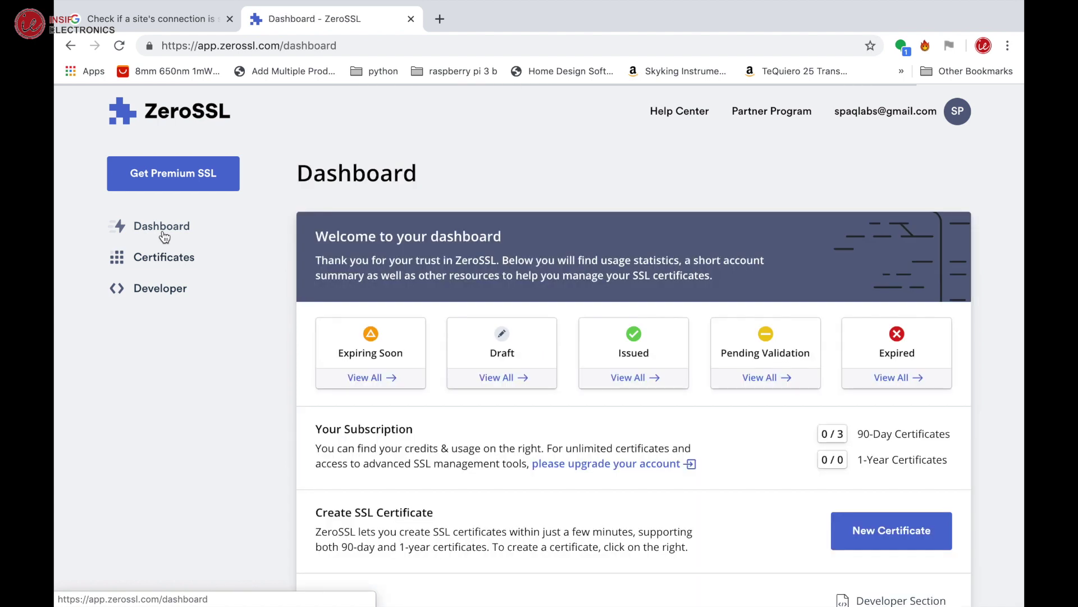
pyautogui.scroll(-3, 710, 501)
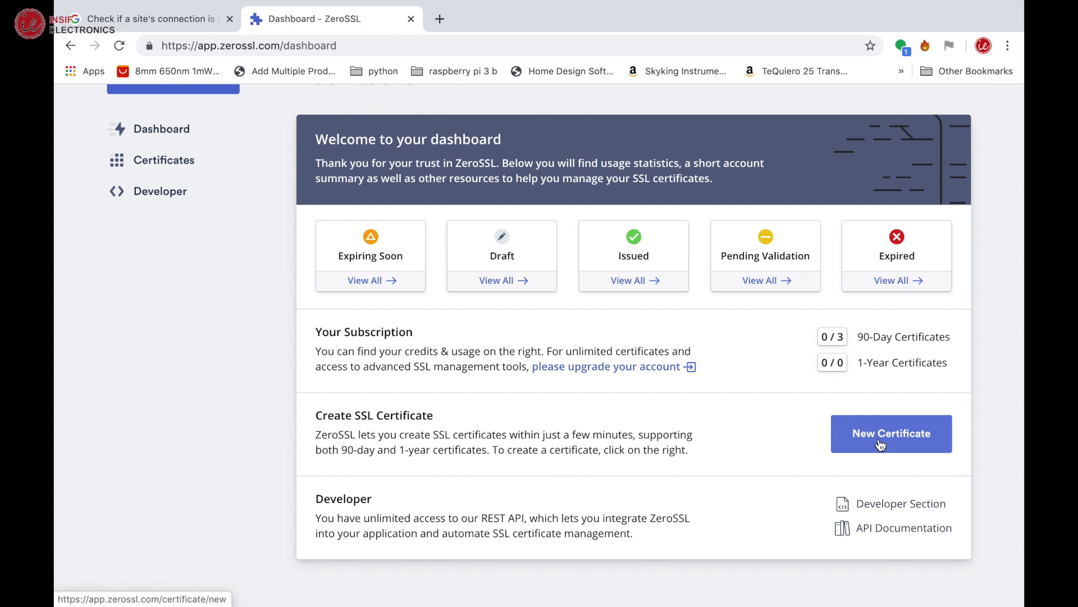
# Start a new certificate for the domain spaqlabs.com.
pyautogui.click(904, 442)
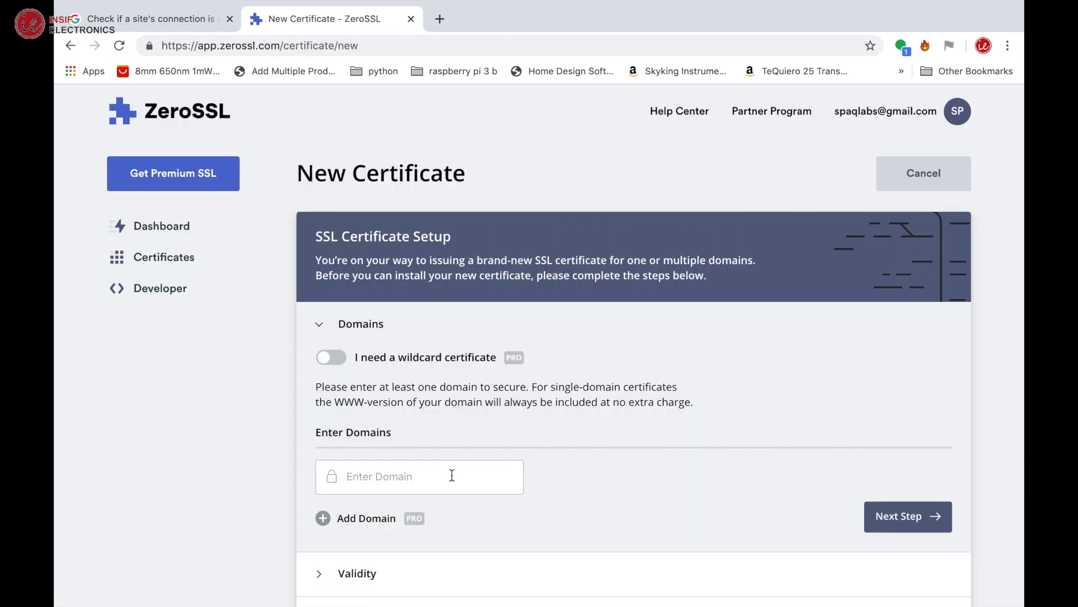
pyautogui.click(450, 477)
pyautogui.write('spaqlabs.com')
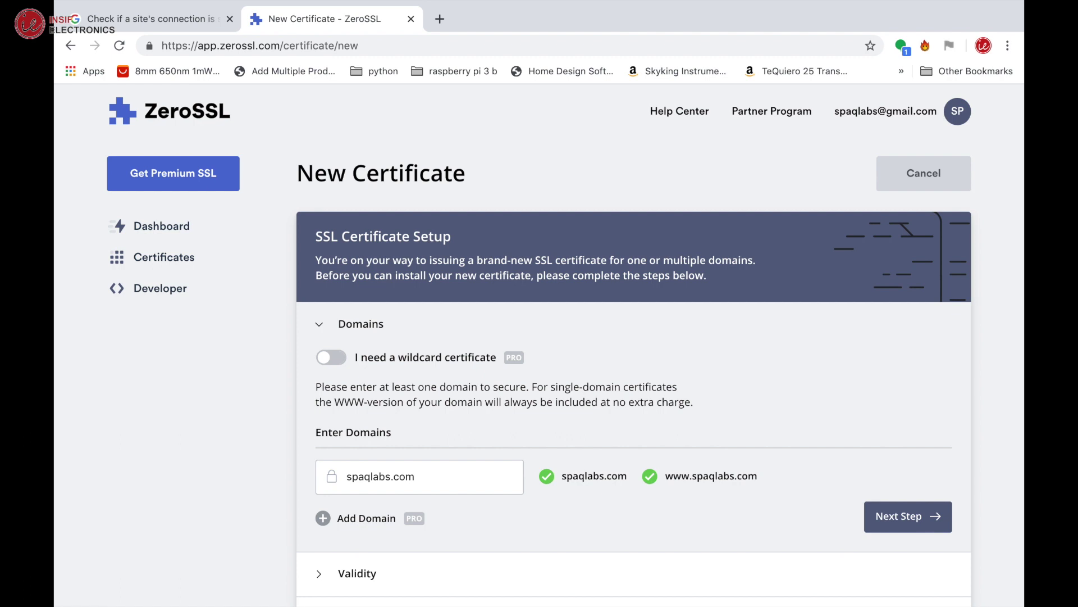
pyautogui.click(894, 517)
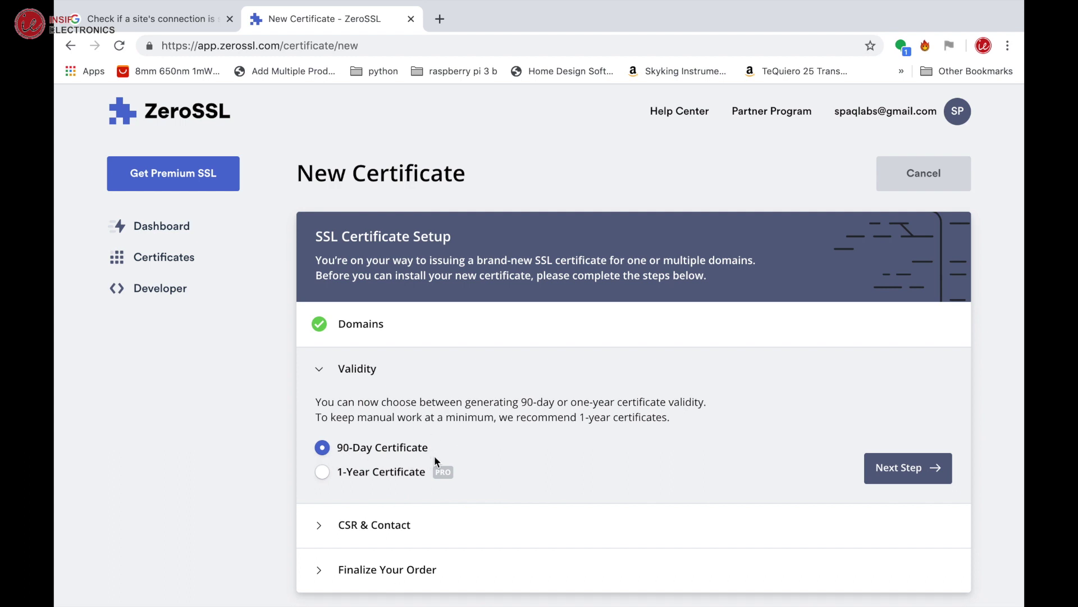
# Keep 90-day validity, the auto-generated CSR and the Free plan, and submit the order.
pyautogui.click(896, 468)
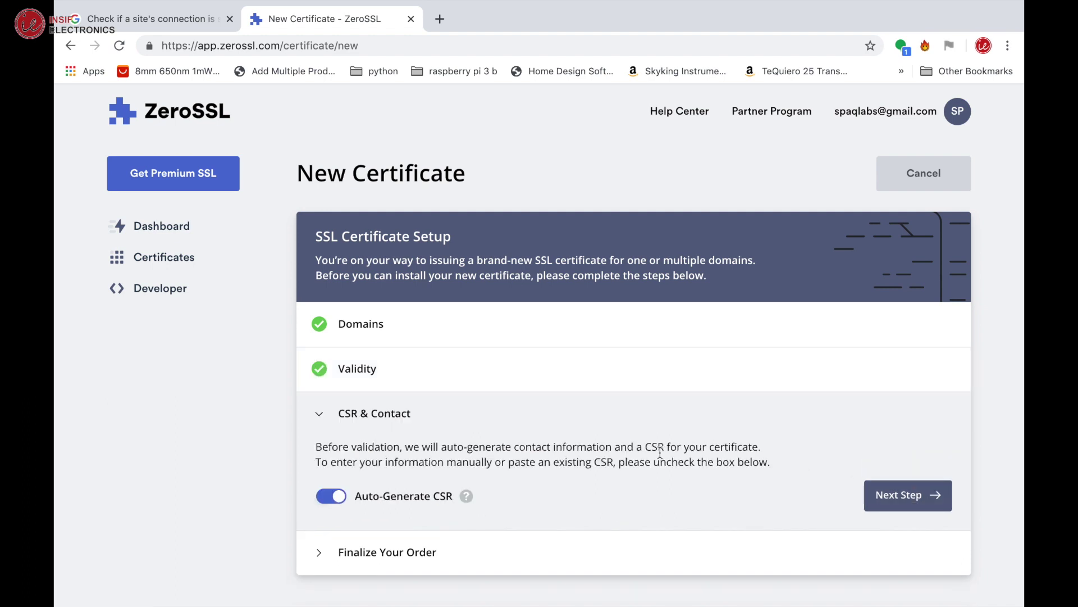
pyautogui.scroll(-2, 660, 452)
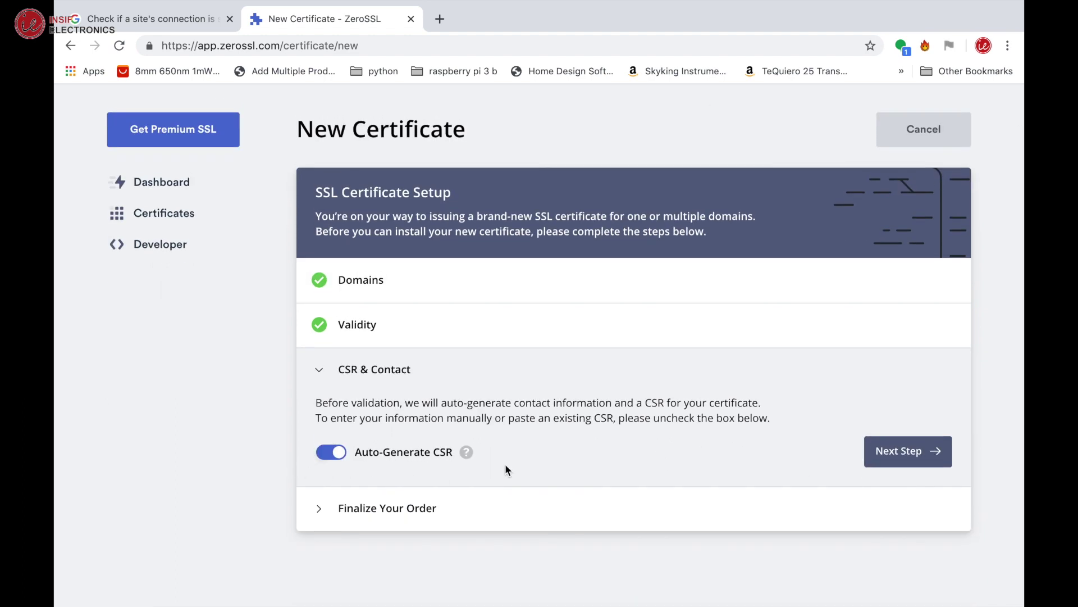
pyautogui.click(911, 453)
pyautogui.scroll(-7, 653, 422)
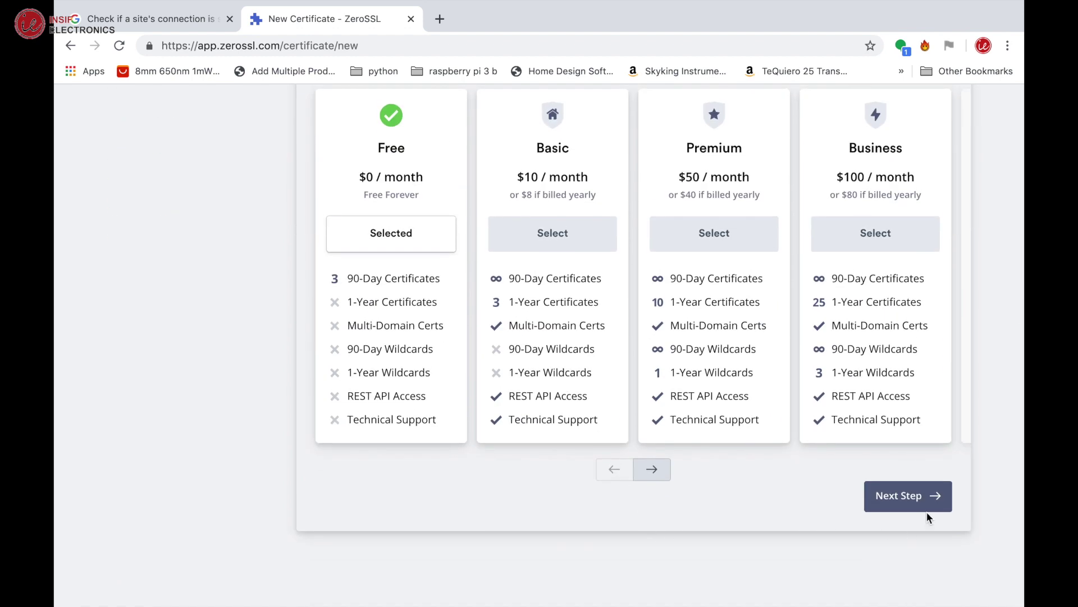
pyautogui.click(898, 495)
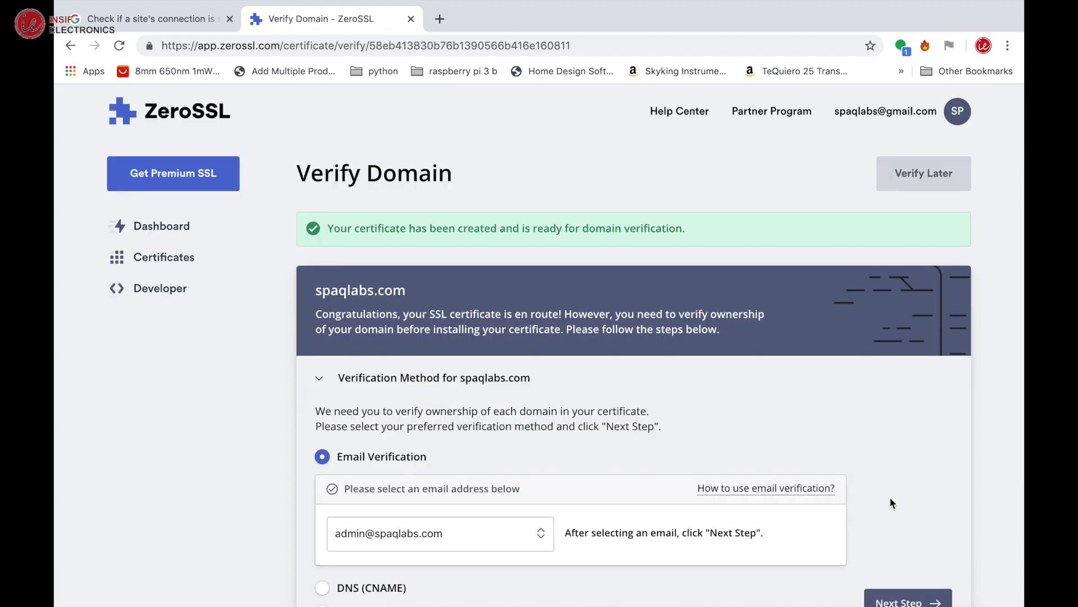
# Choose HTTP File Upload verification and download the auth .txt file.
pyautogui.scroll(-2, 454, 390)
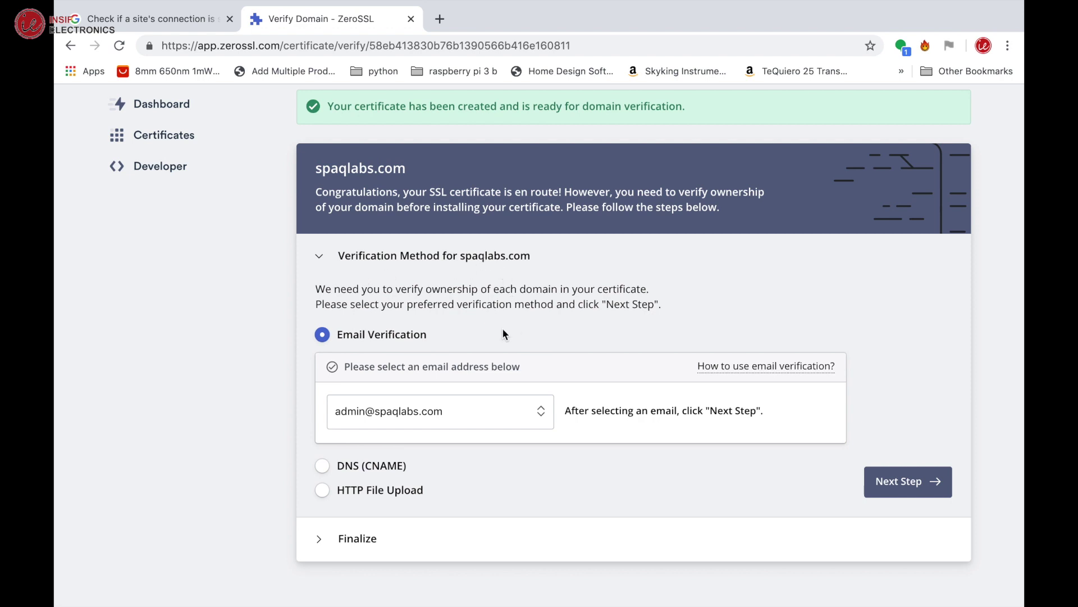
pyautogui.scroll(-1, 269, 502)
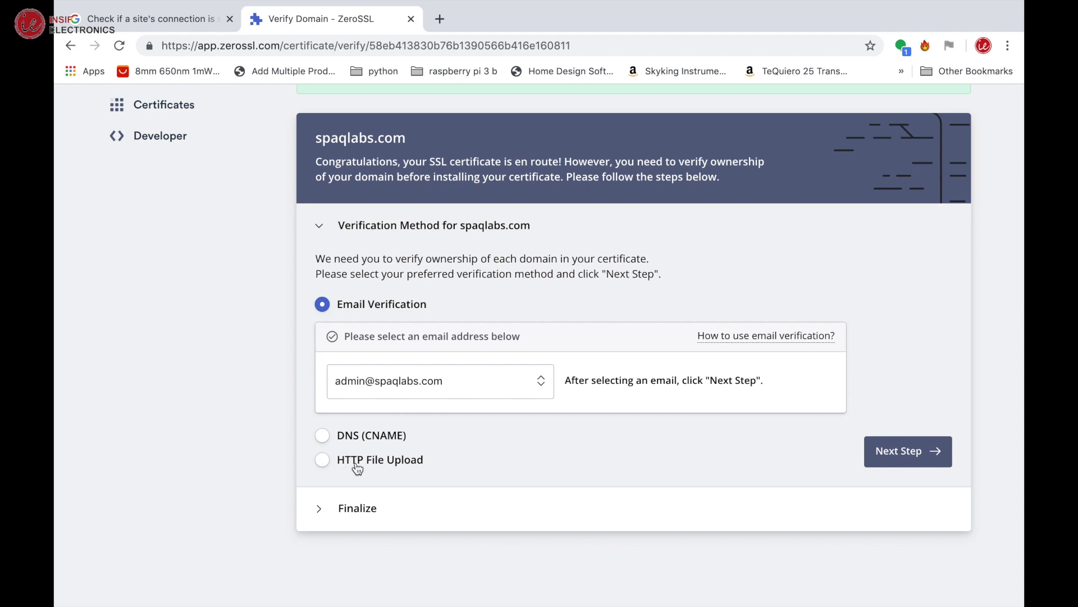
pyautogui.click(324, 460)
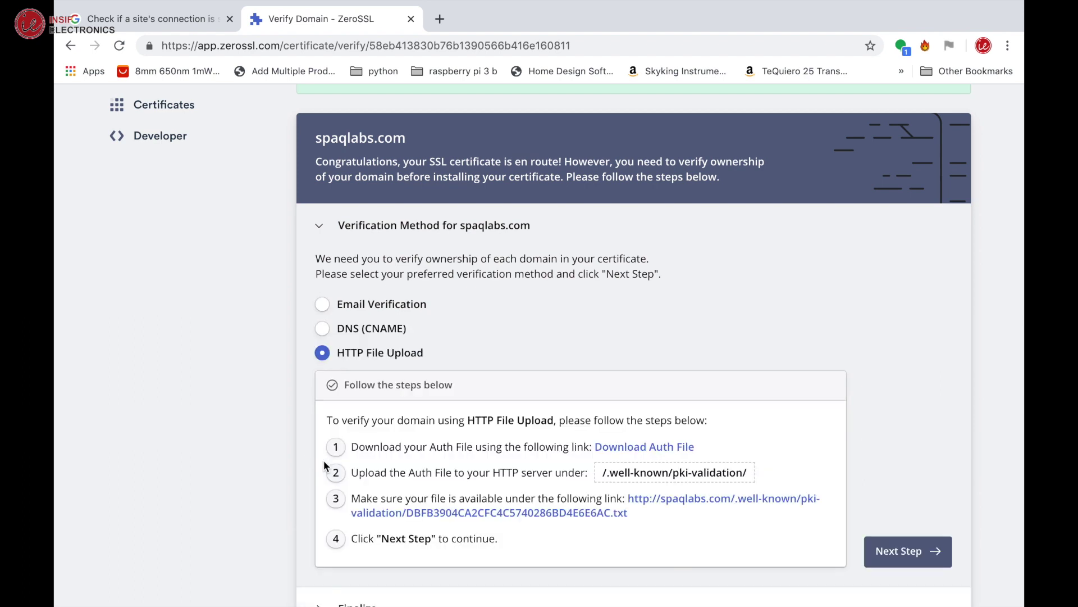
pyautogui.scroll(-3, 241, 401)
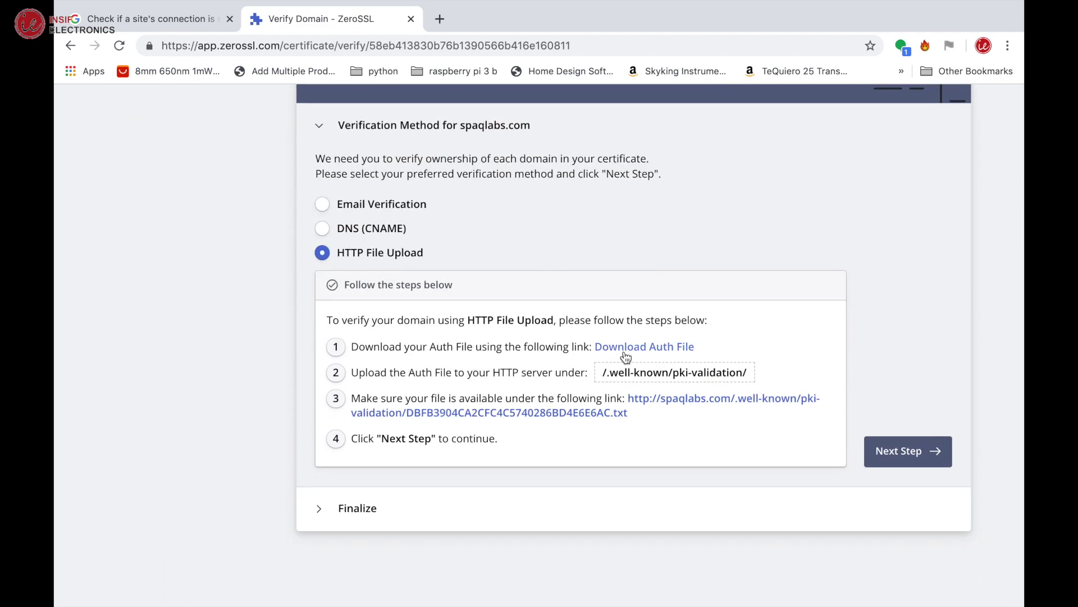
pyautogui.click(658, 349)
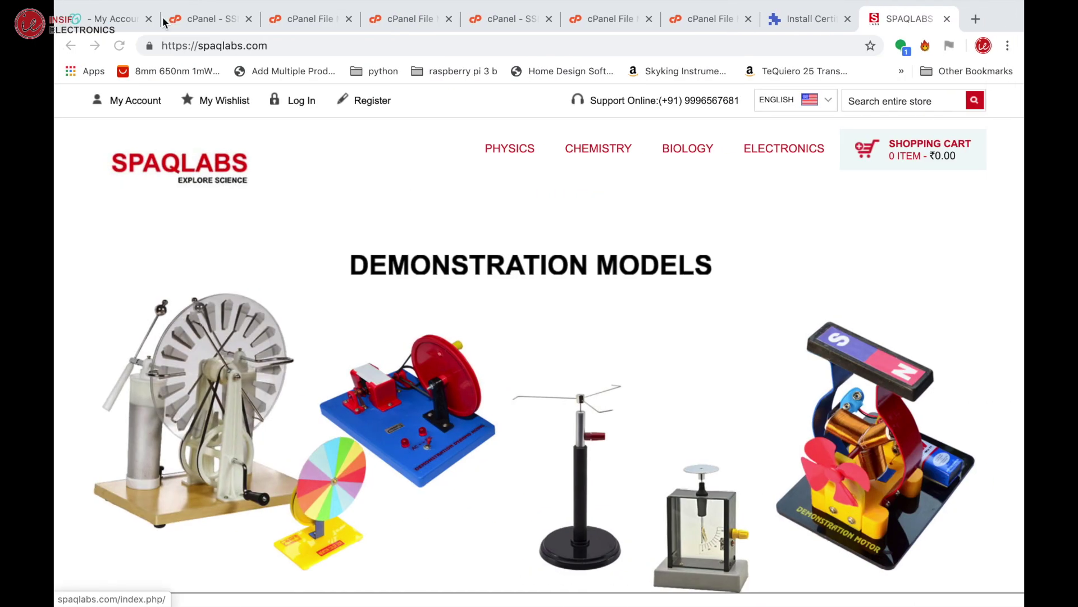
# Open cPanel File Manager, enter public_html/spaqlabs.com, and begin a new folder there.
pyautogui.click(174, 20)
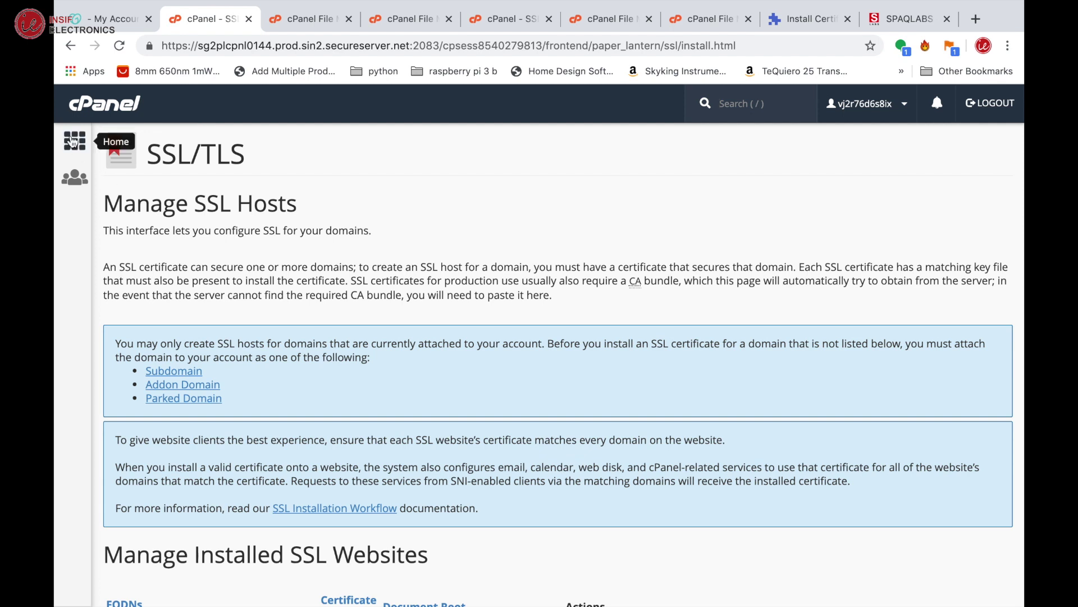
pyautogui.click(128, 161)
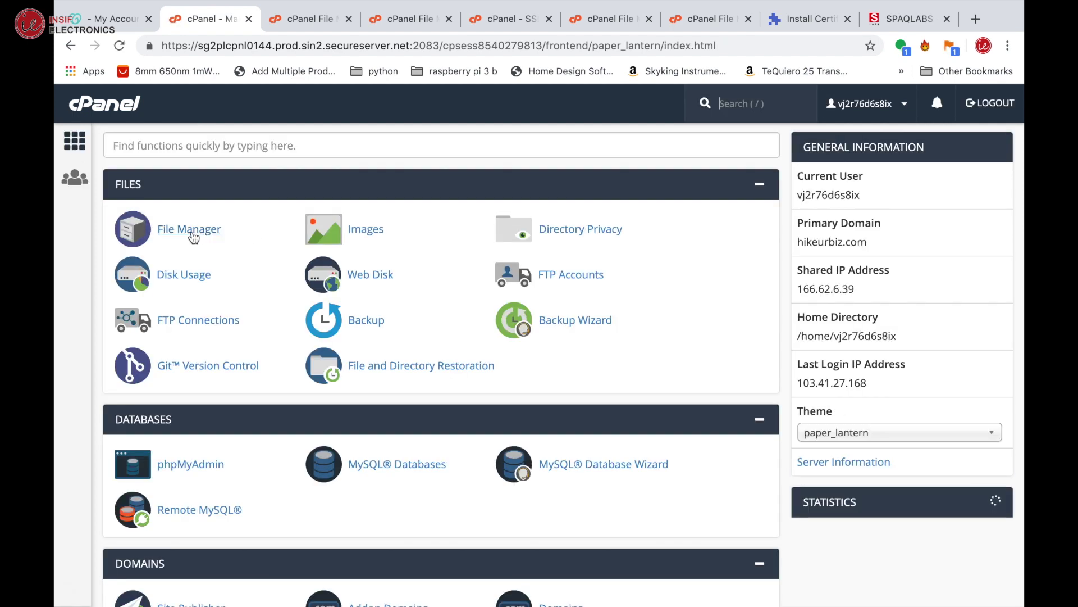
pyautogui.click(191, 235)
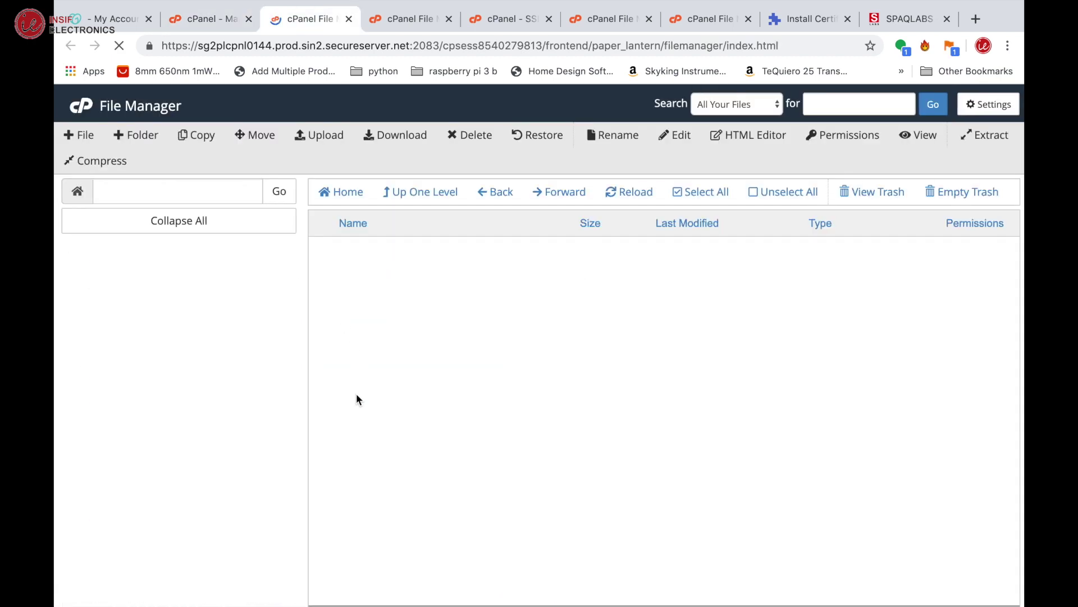
pyautogui.scroll(-5, 357, 419)
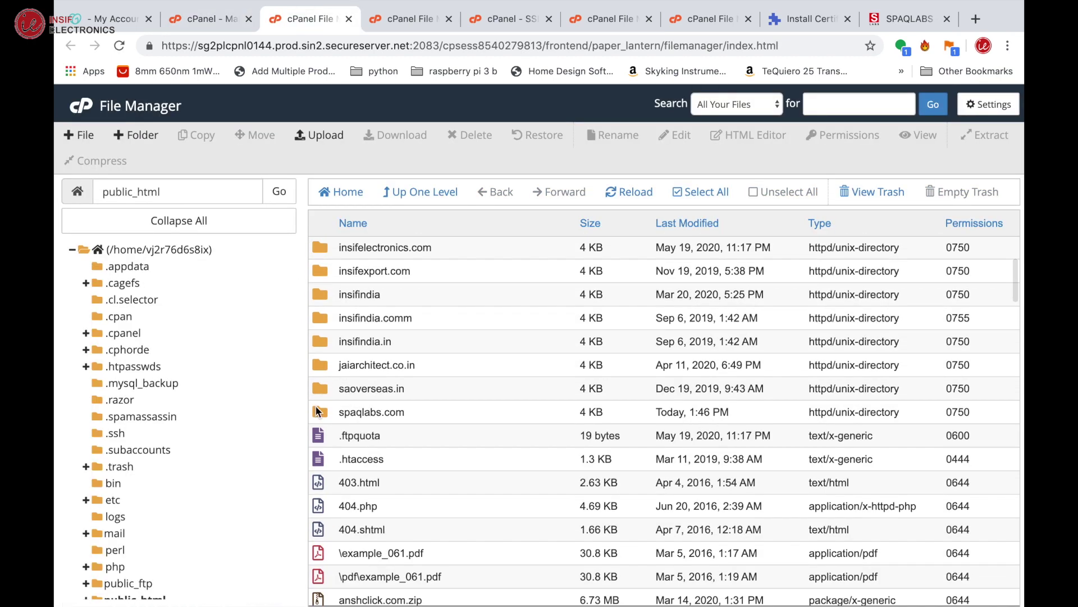
pyautogui.click(319, 411)
pyautogui.doubleClick(318, 412)
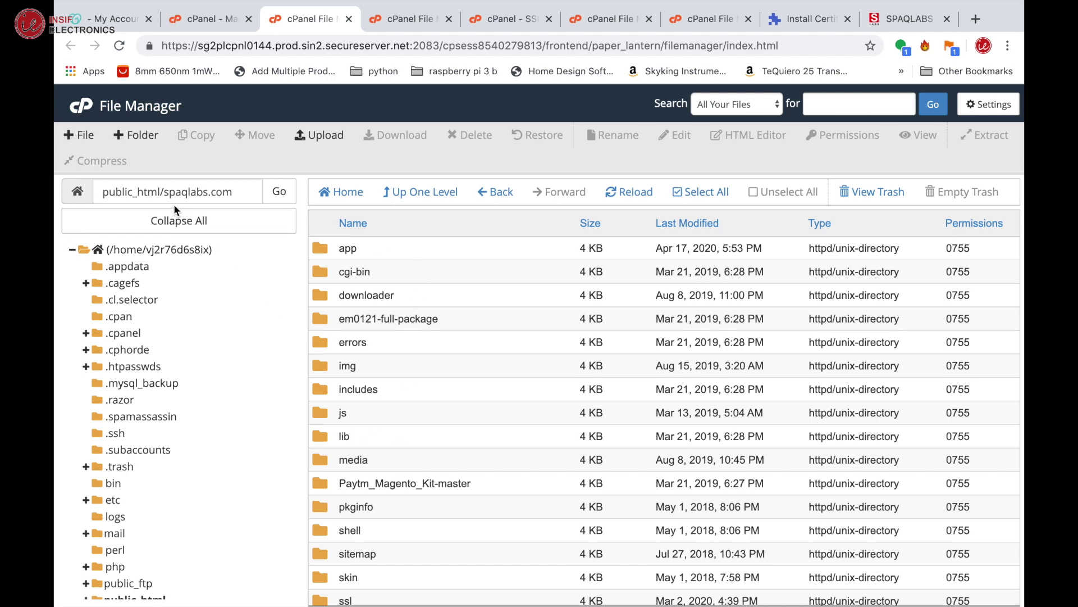
pyautogui.click(139, 140)
# Create and open a .well-known folder in spaqlabs.com, copying the name from ZeroSSL's upload path.
pyautogui.hotkey('ctrl', 'Left')
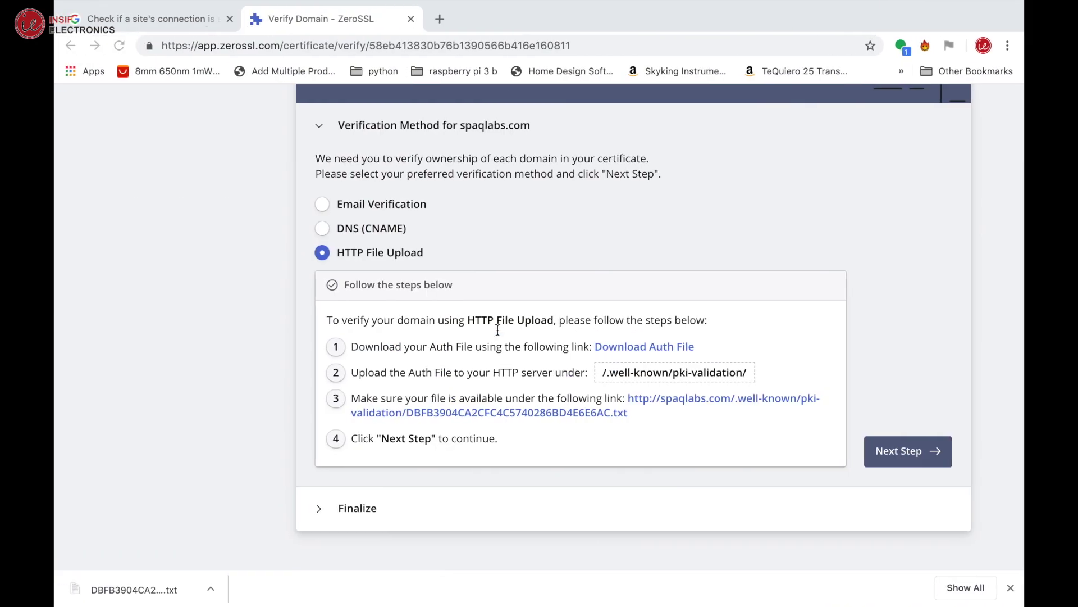
pyautogui.moveTo(607, 374); pyautogui.dragTo(669, 373)
pyautogui.hotkey('ctrl', 'c')
pyautogui.hotkey('ctrl', 'Right')
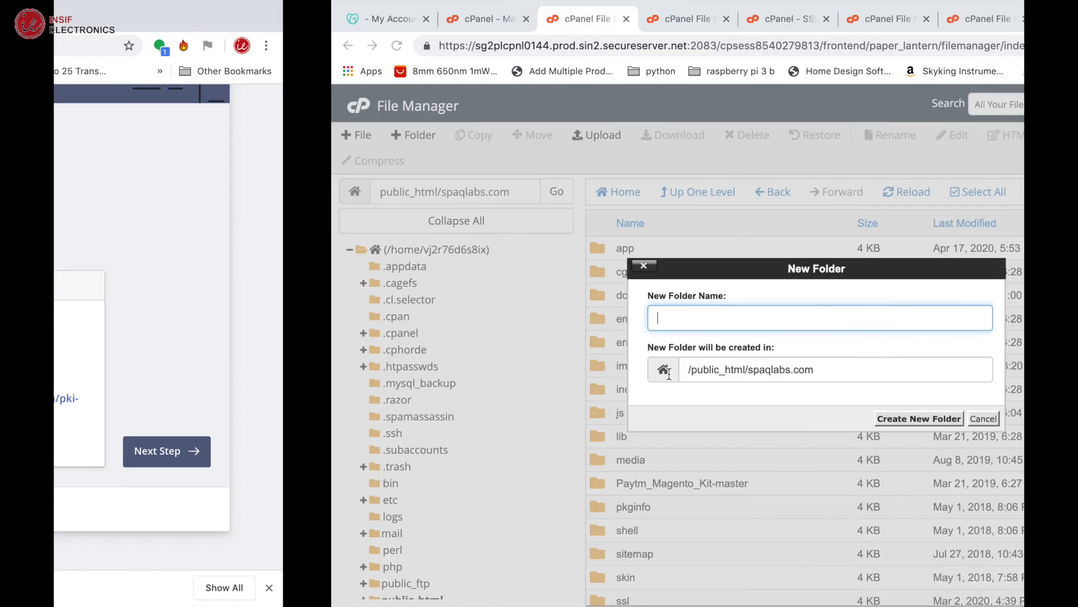
pyautogui.hotkey('ctrl', 'v')
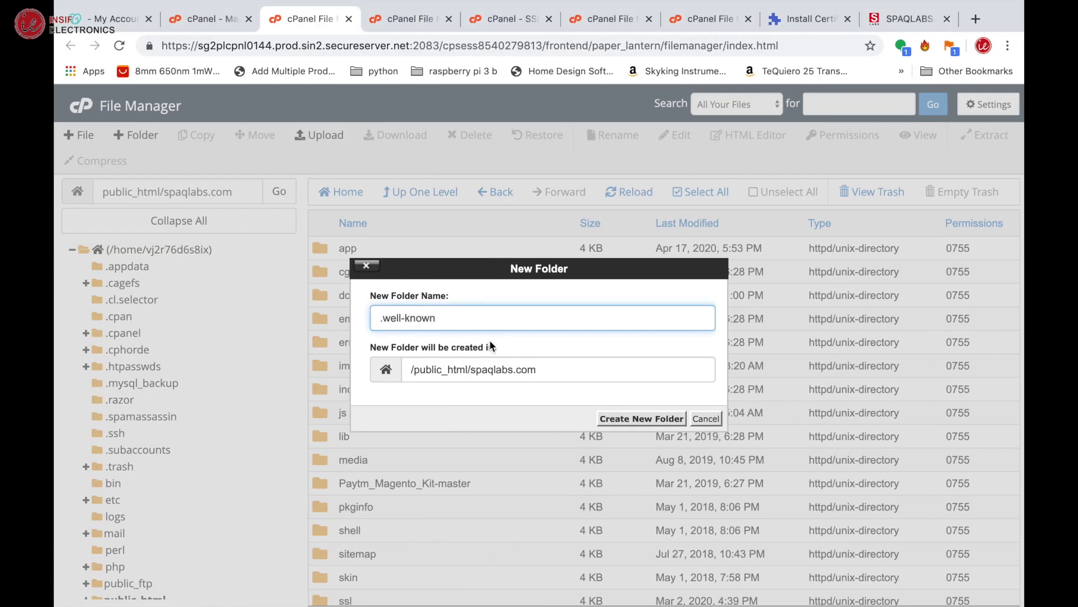
pyautogui.click(635, 418)
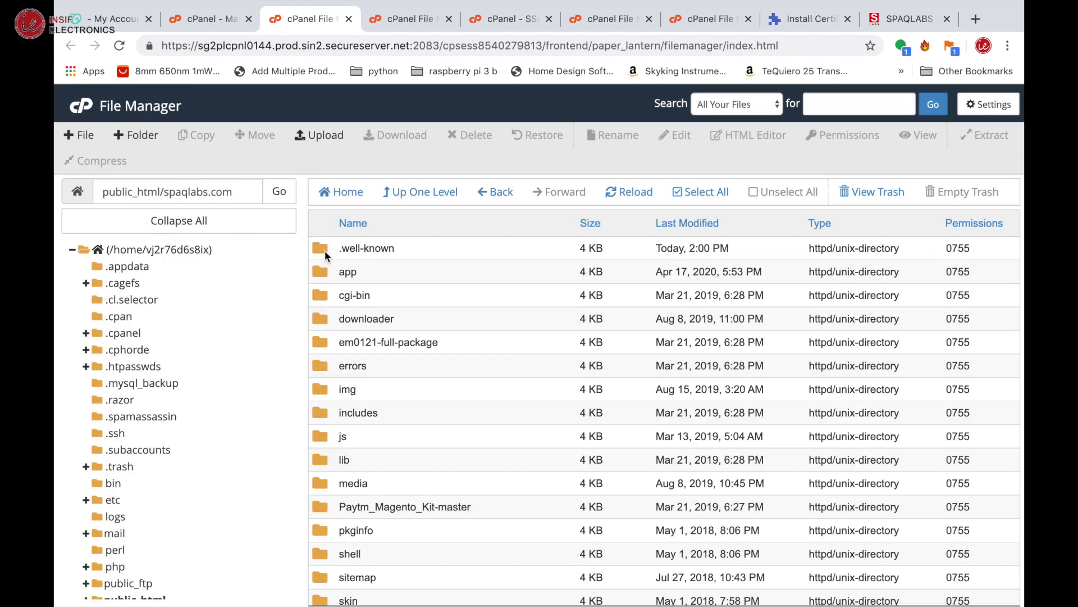
pyautogui.doubleClick(432, 250)
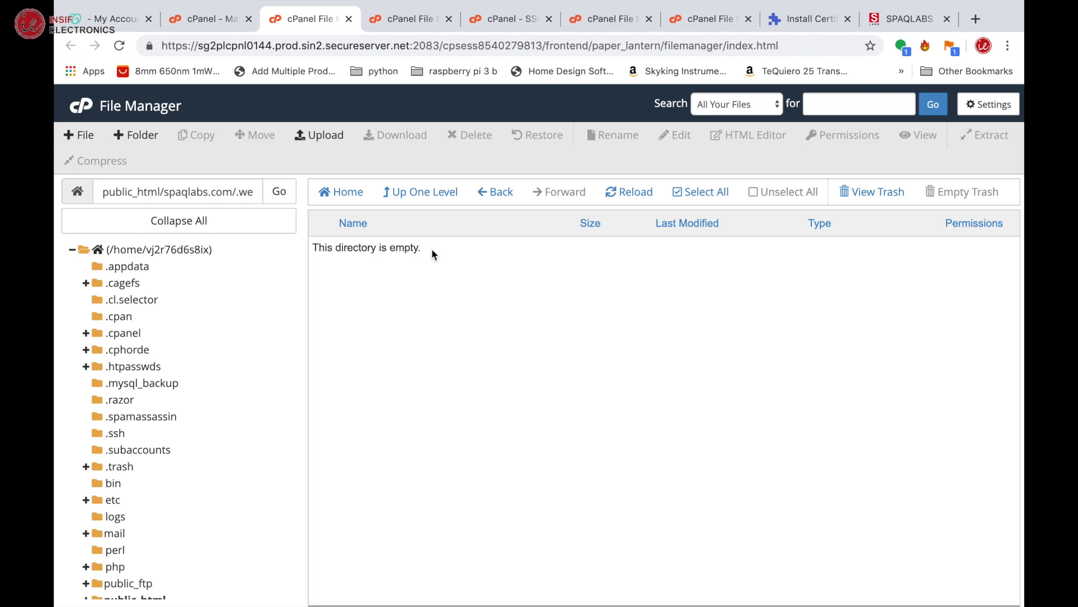
# Create and open a pki-validation folder inside .well-known, then bring up its Upload page.
pyautogui.hotkey('ctrl', 'Left')
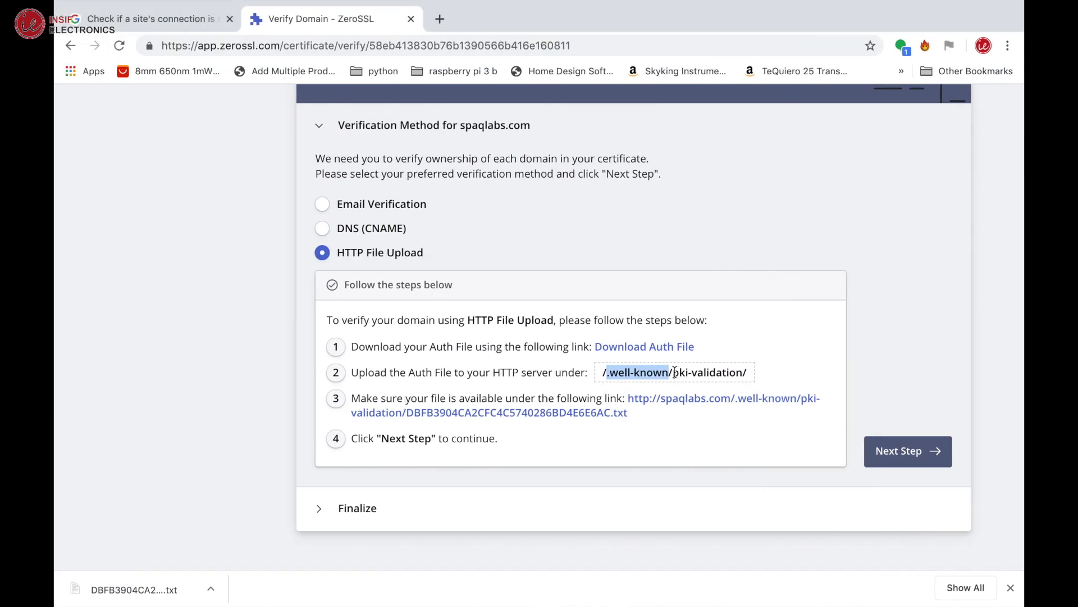
pyautogui.moveTo(673, 372); pyautogui.dragTo(741, 372)
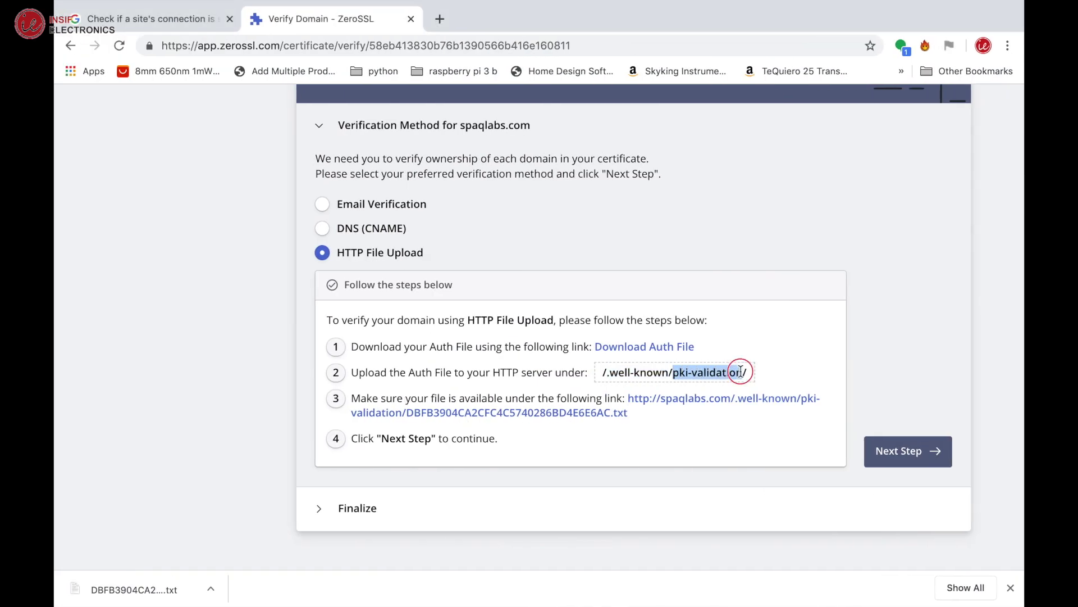
pyautogui.hotkey('ctrl', 'Right')
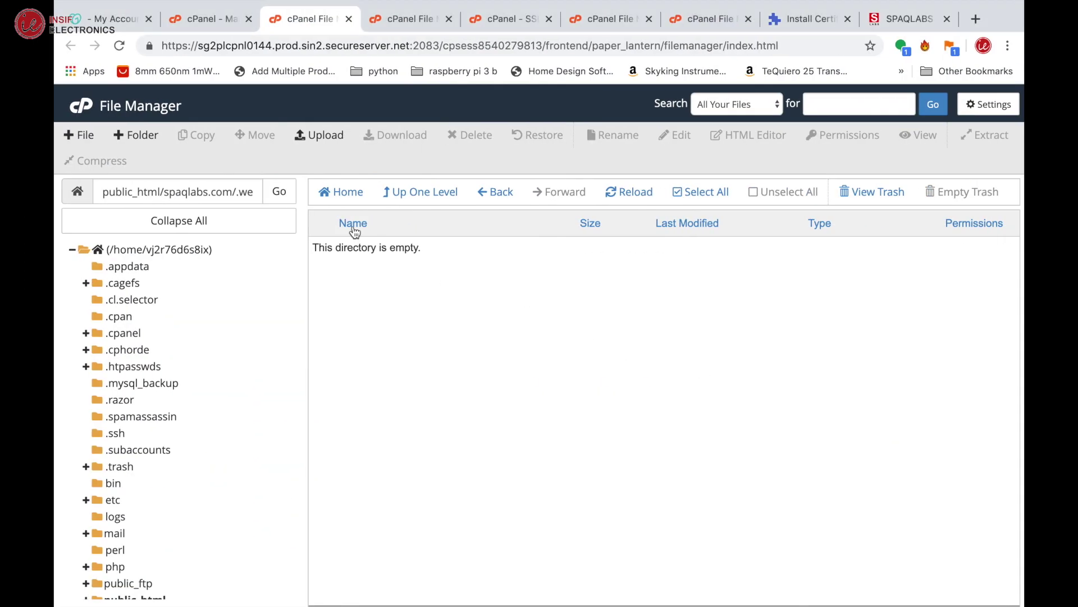
pyautogui.click(139, 136)
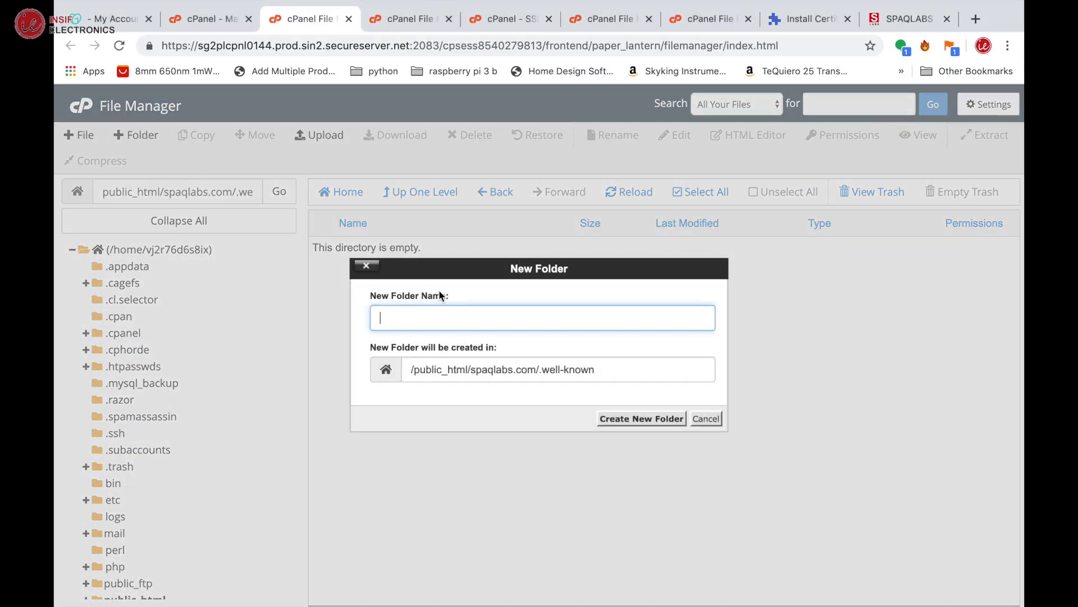
pyautogui.press('super+v')
pyautogui.click(651, 418)
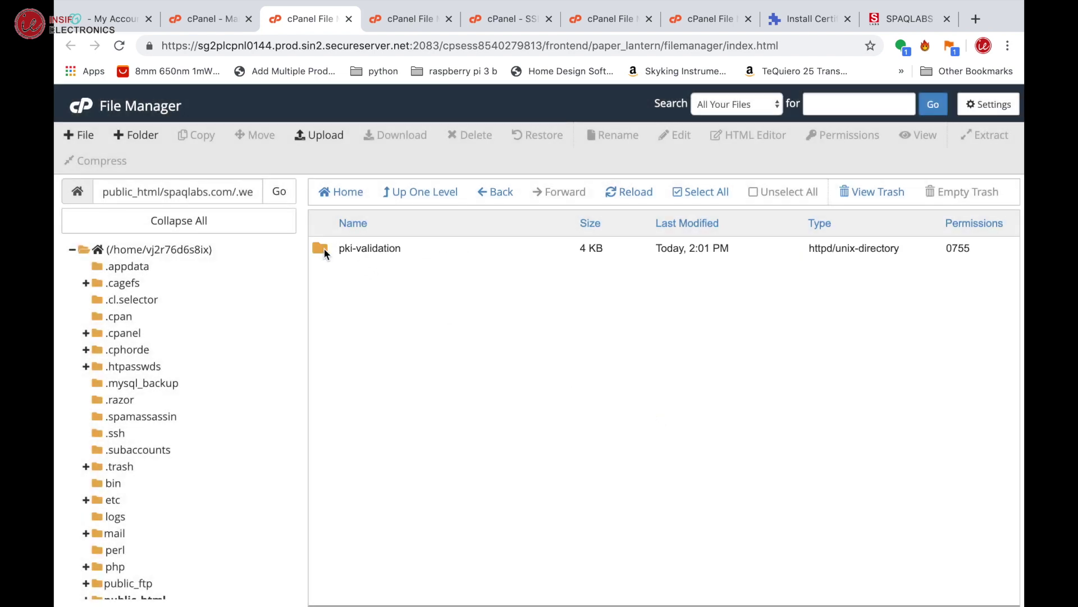
pyautogui.doubleClick(323, 248)
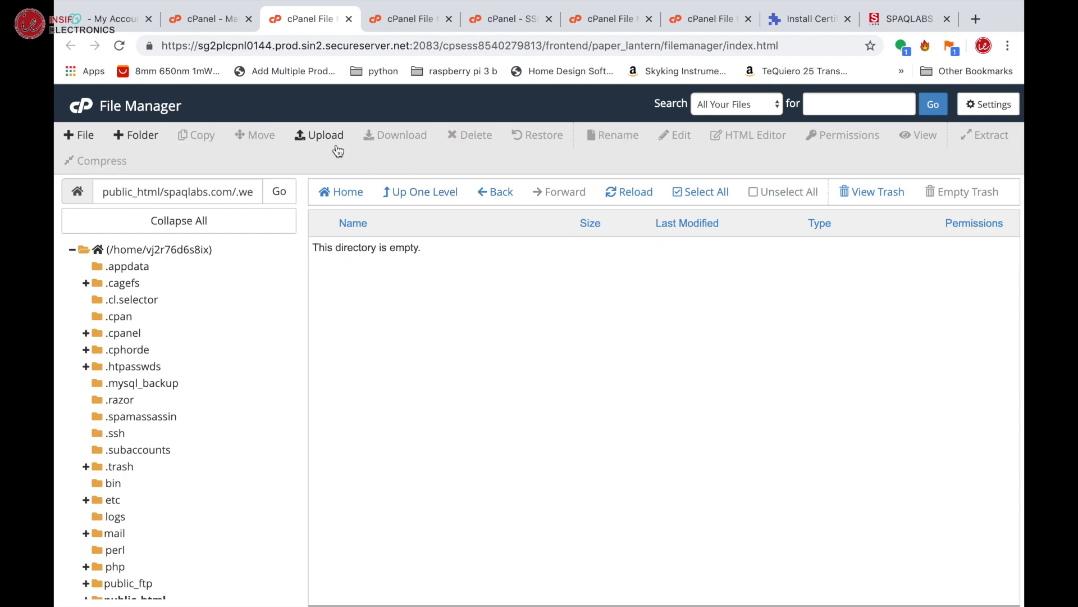
pyautogui.click(322, 136)
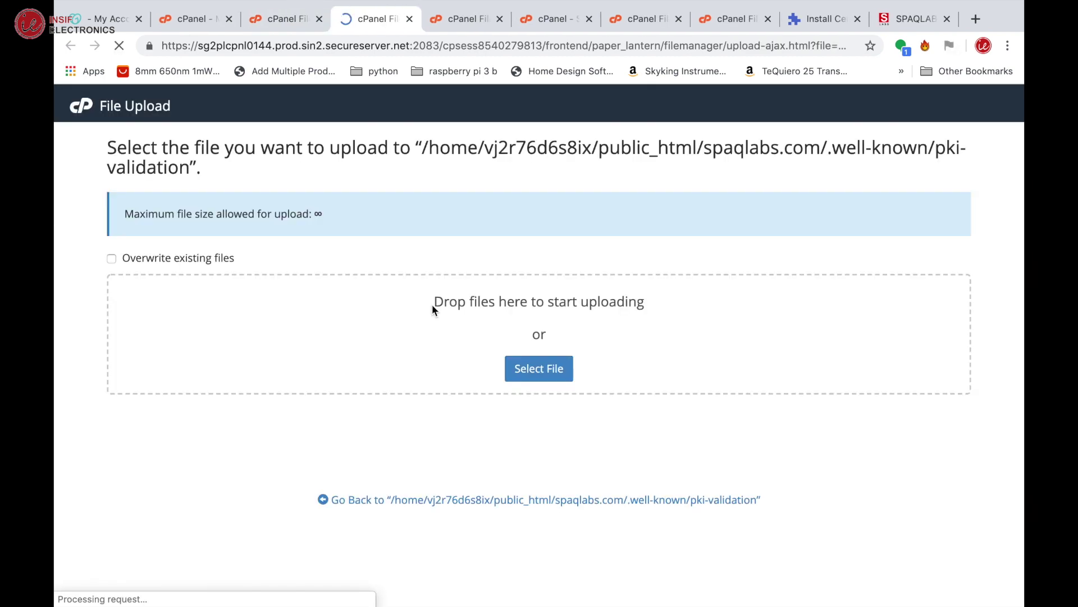
# Upload DBFB3904CA2CFC4C5740286BD4E6E6AC.txt from Downloads into pki-validation.
pyautogui.click(558, 373)
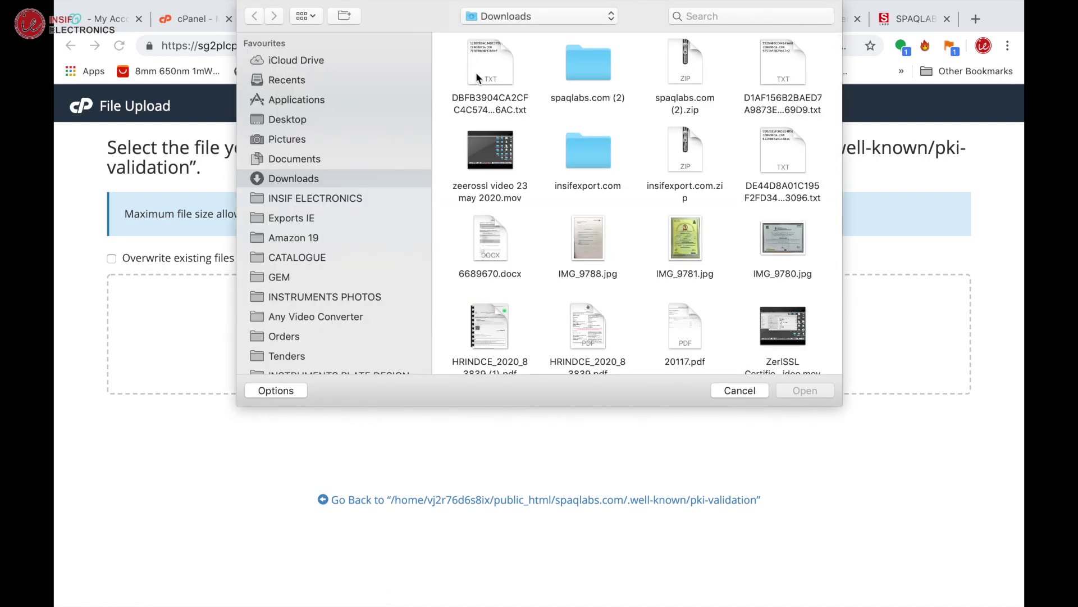
pyautogui.doubleClick(496, 60)
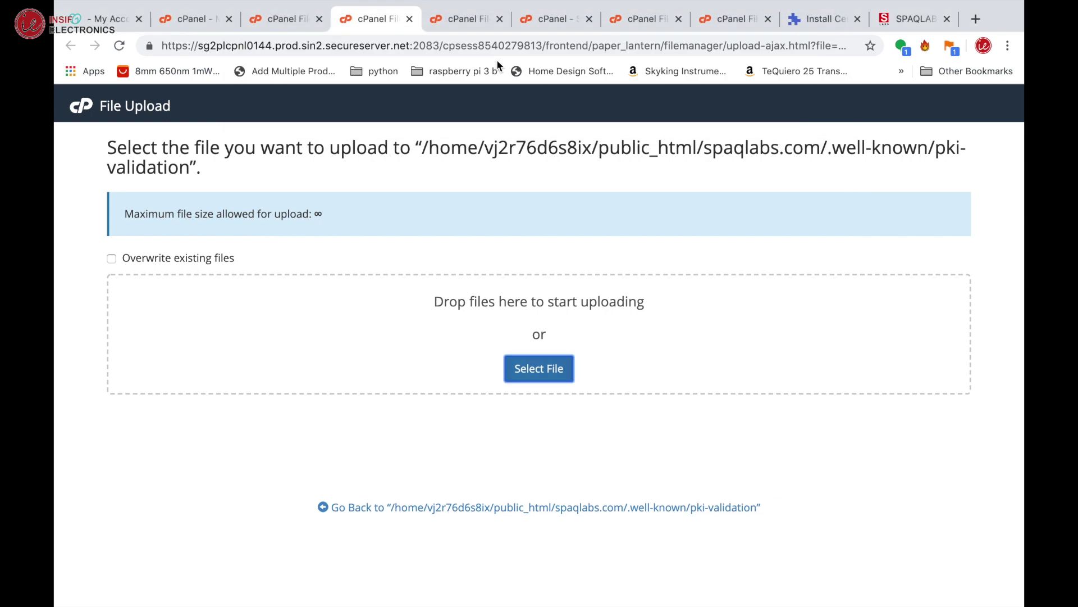
pyautogui.click(278, 19)
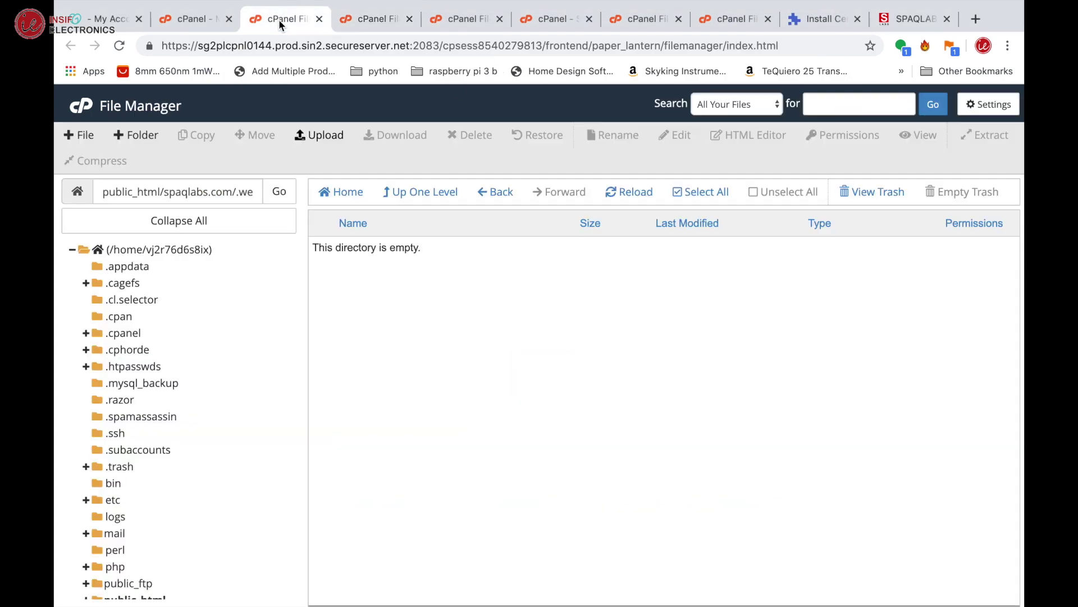
# Reload pki-validation to confirm the 93-byte auth .txt is listed, then return to ZeroSSL.
pyautogui.click(629, 193)
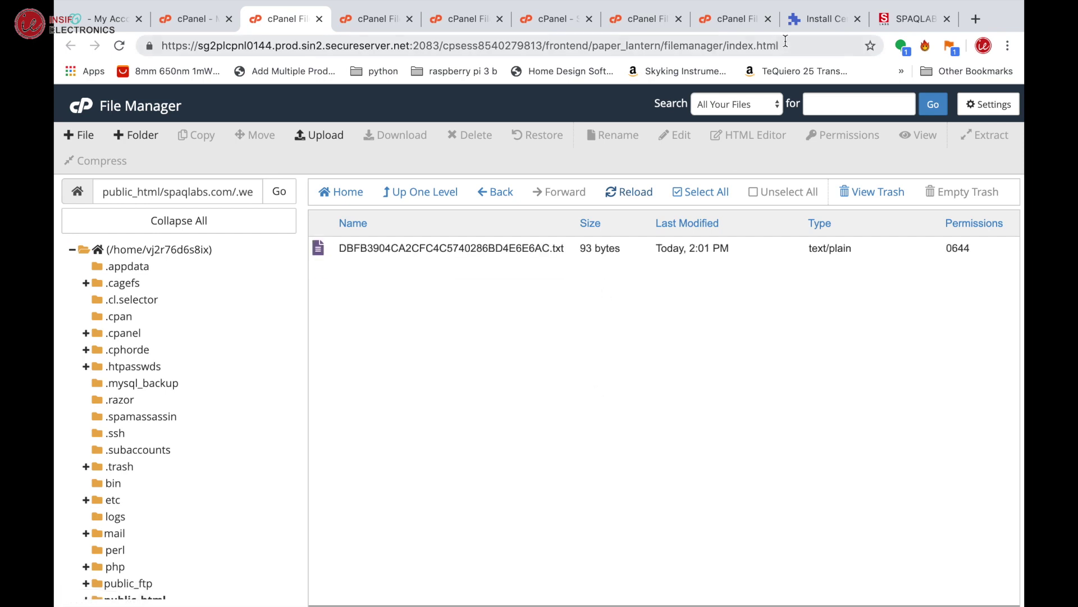
pyautogui.press('super+grave')
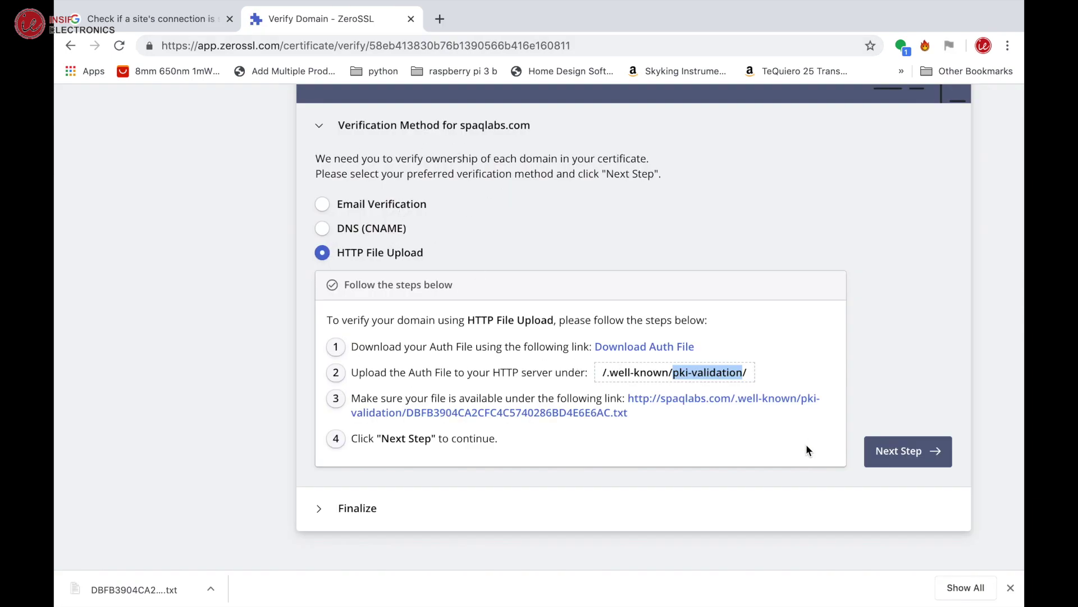
# Proceed to the finalize step and verify spaqlabs.com so the certificate is issued.
pyautogui.click(918, 388)
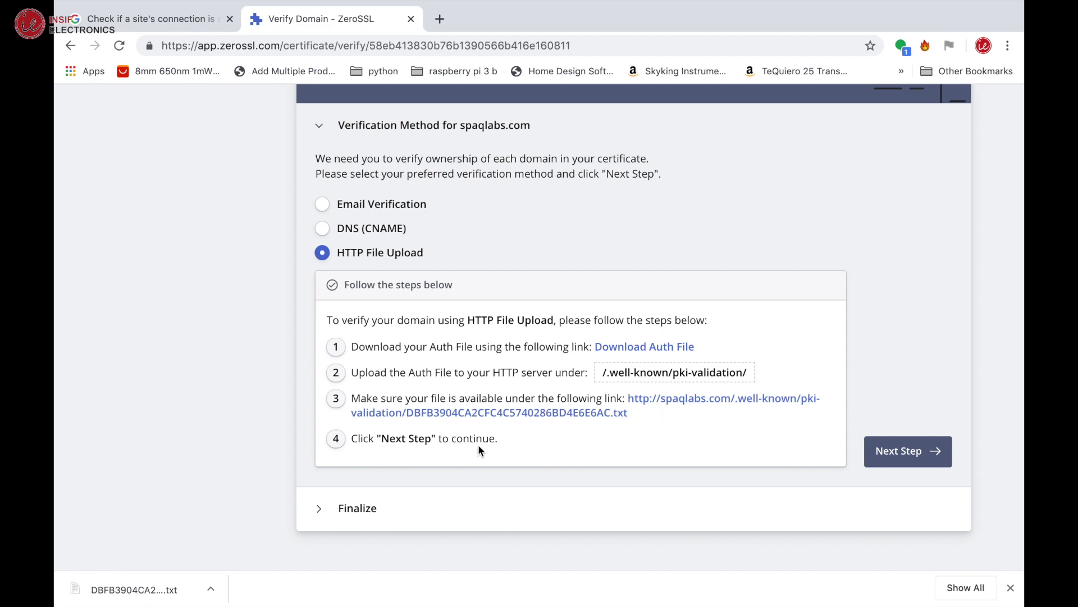
pyautogui.click(904, 451)
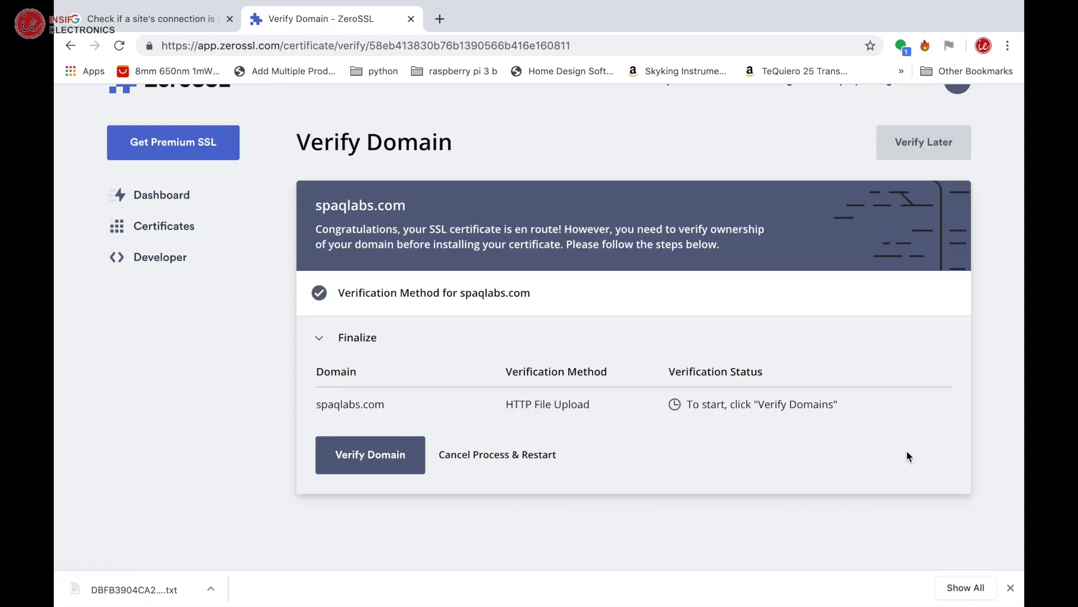
pyautogui.click(366, 458)
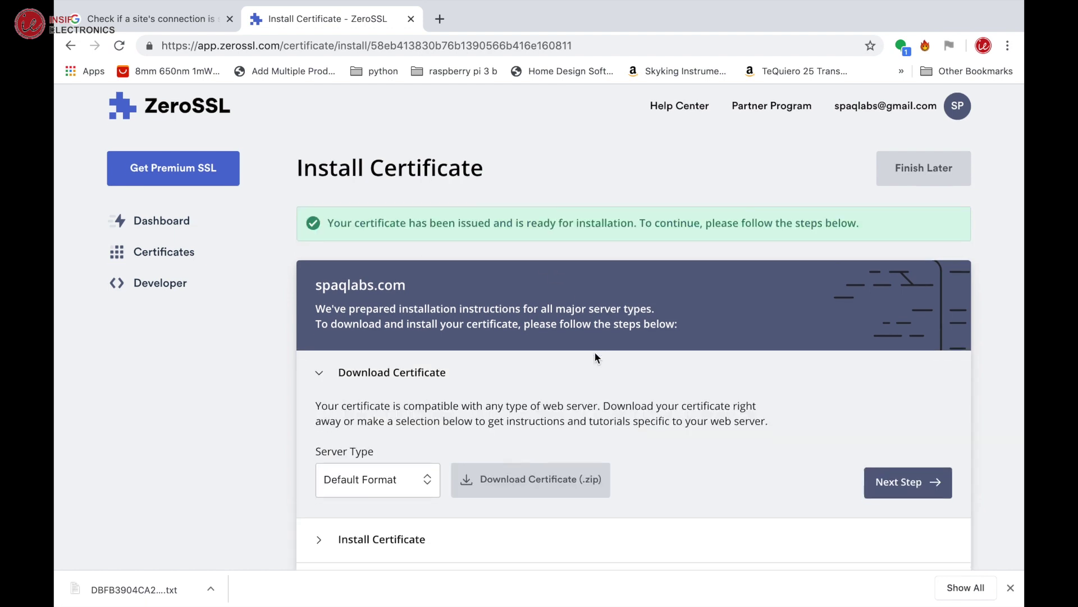
# Download the certificate in Default Format as spaqlabs.com (3).zip, then switch to Mail.
pyautogui.scroll(-2, 596, 357)
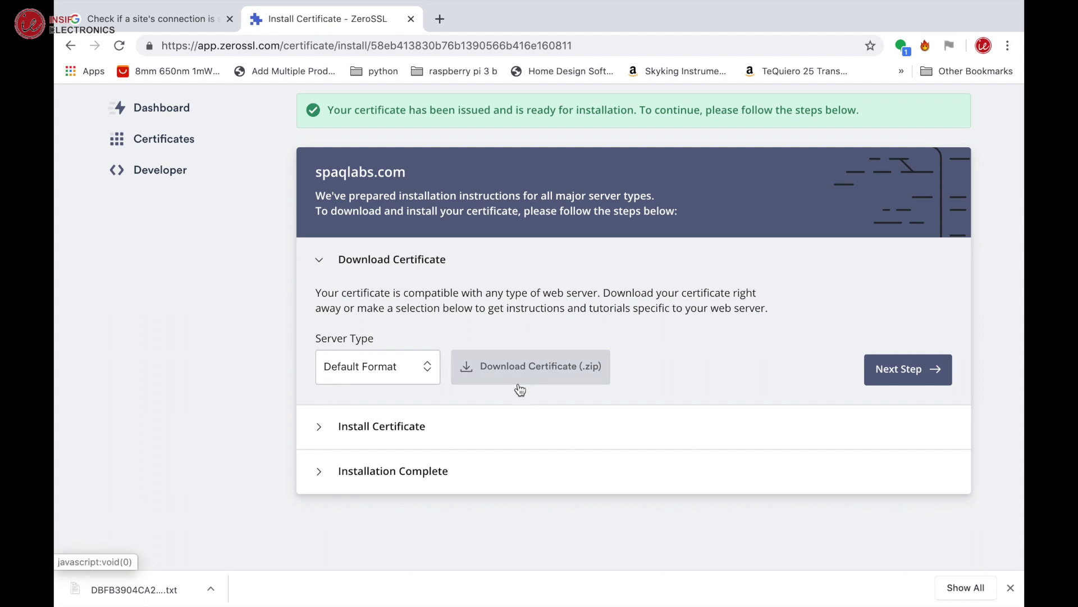
pyautogui.click(520, 364)
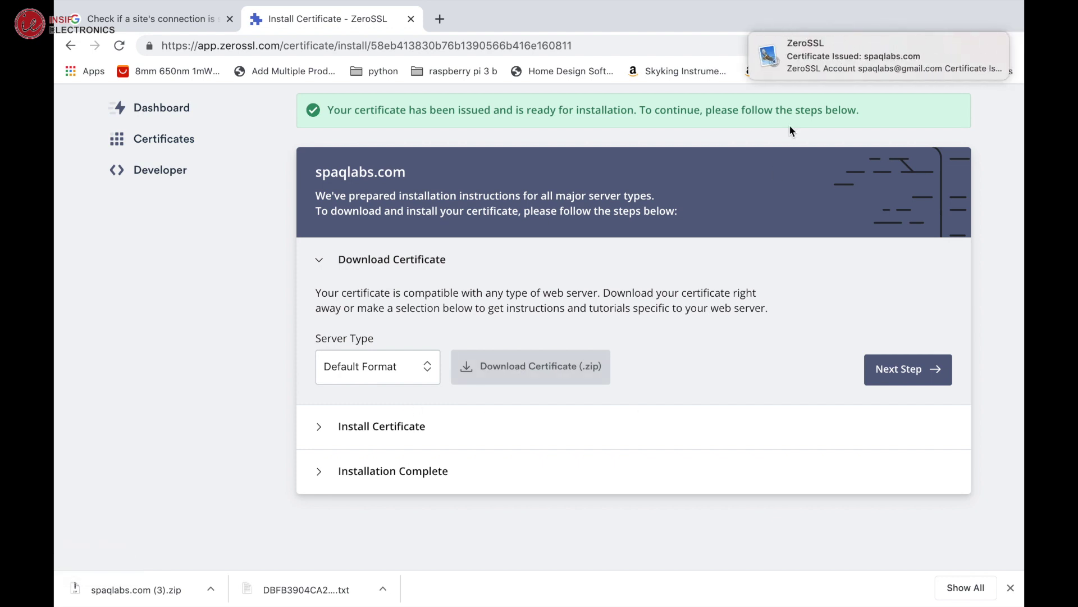
pyautogui.moveTo(871, 41)
pyautogui.hotkey('ctrl', 'Left')
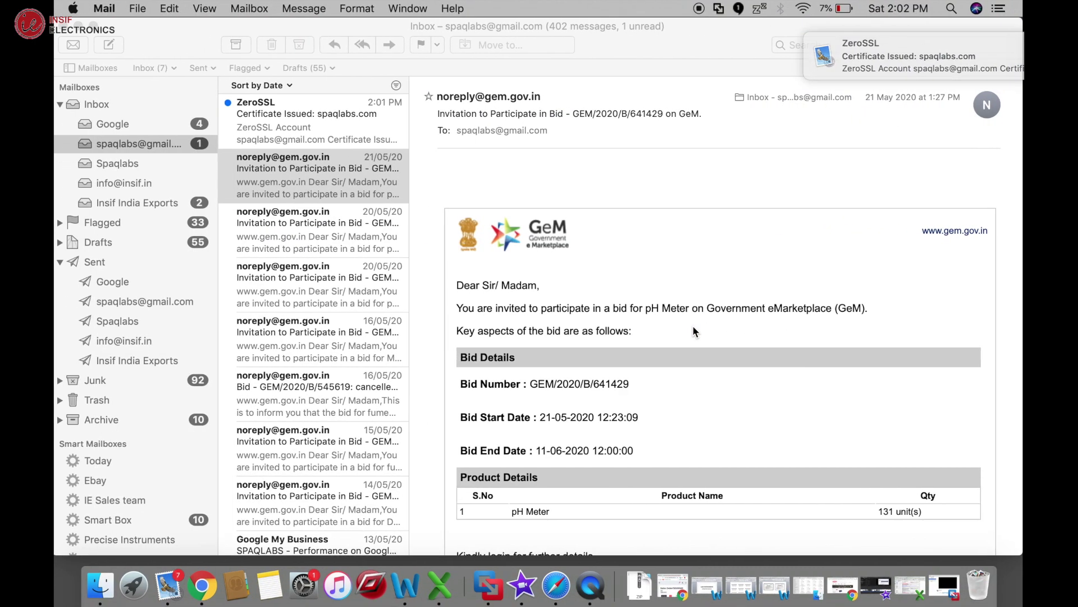
# Leave the ZeroSSL email in Mail and return to the cPanel browser window.
pyautogui.hotkey('ctrl', 'Right')
pyautogui.hotkey('ctrl', 'Right')
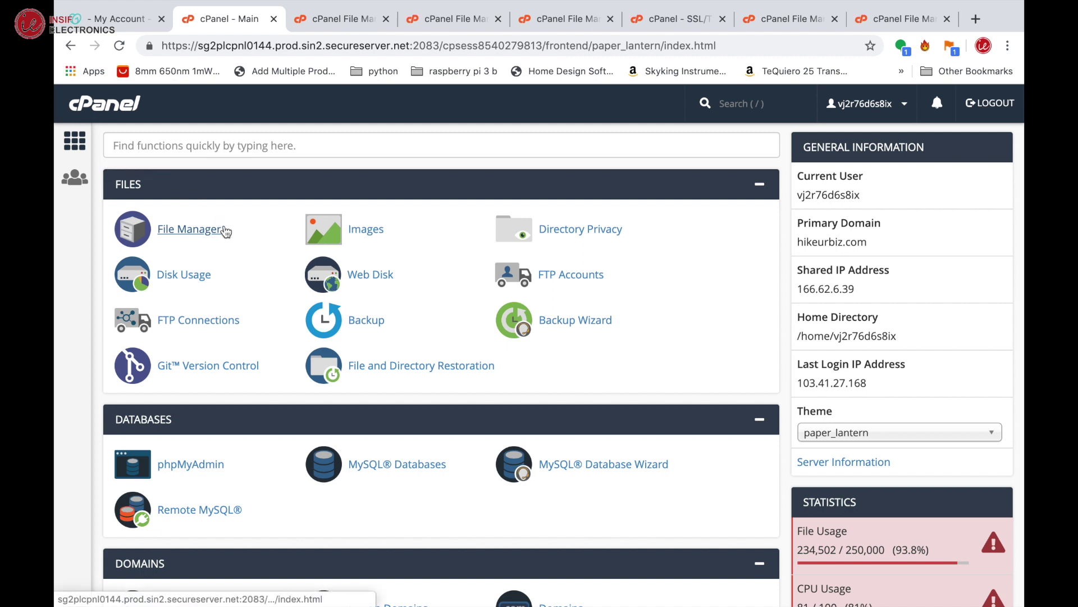
# Go to cPanel's SSL/TLS manager and its page for installing SSL on sites.
pyautogui.scroll(-12, 245, 360)
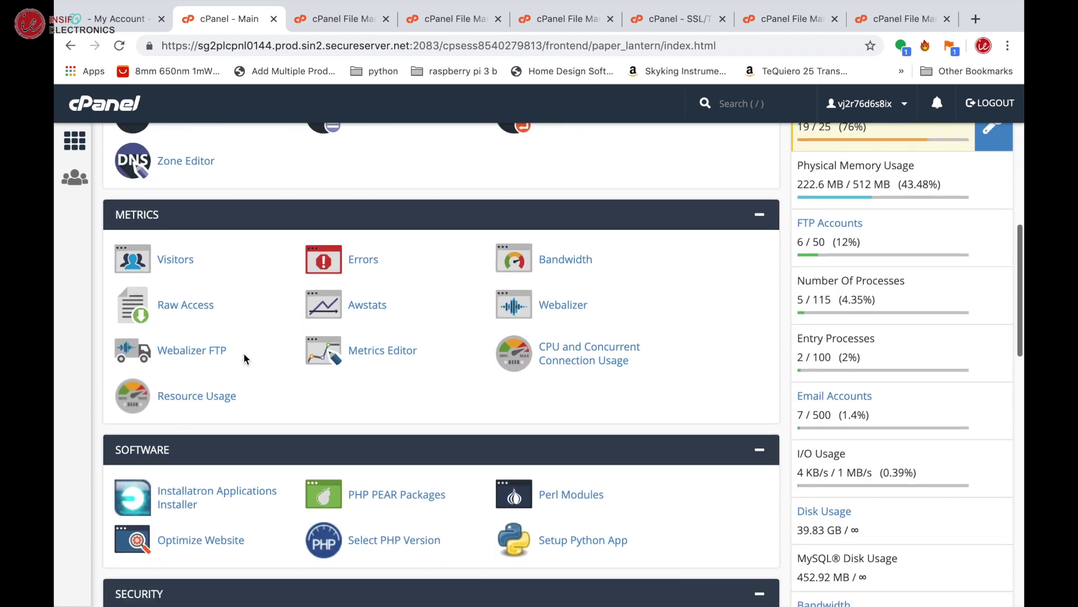
pyautogui.scroll(-3, 245, 359)
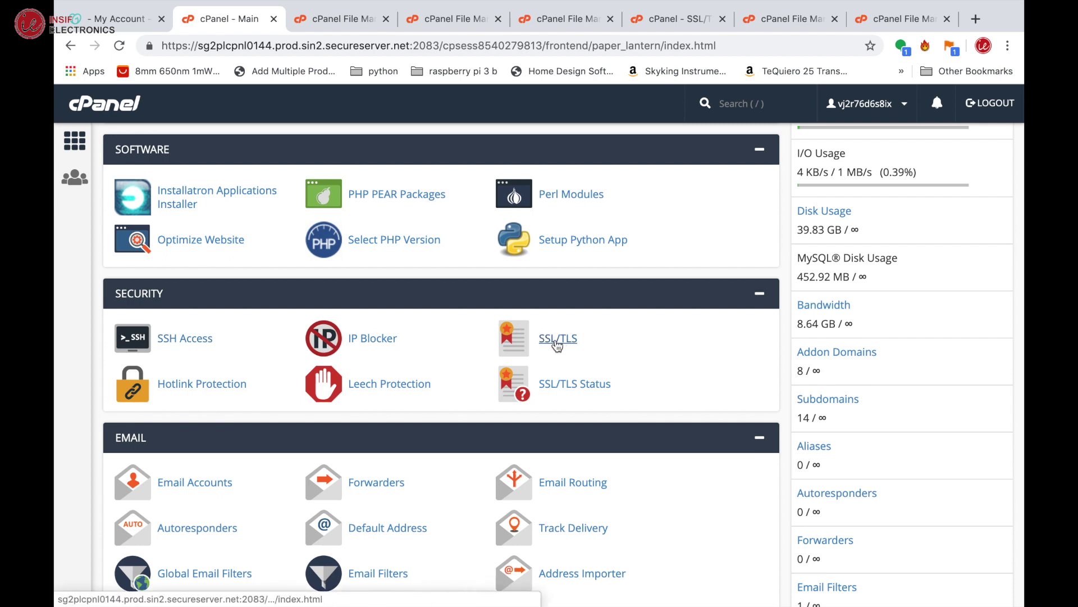
pyautogui.click(556, 344)
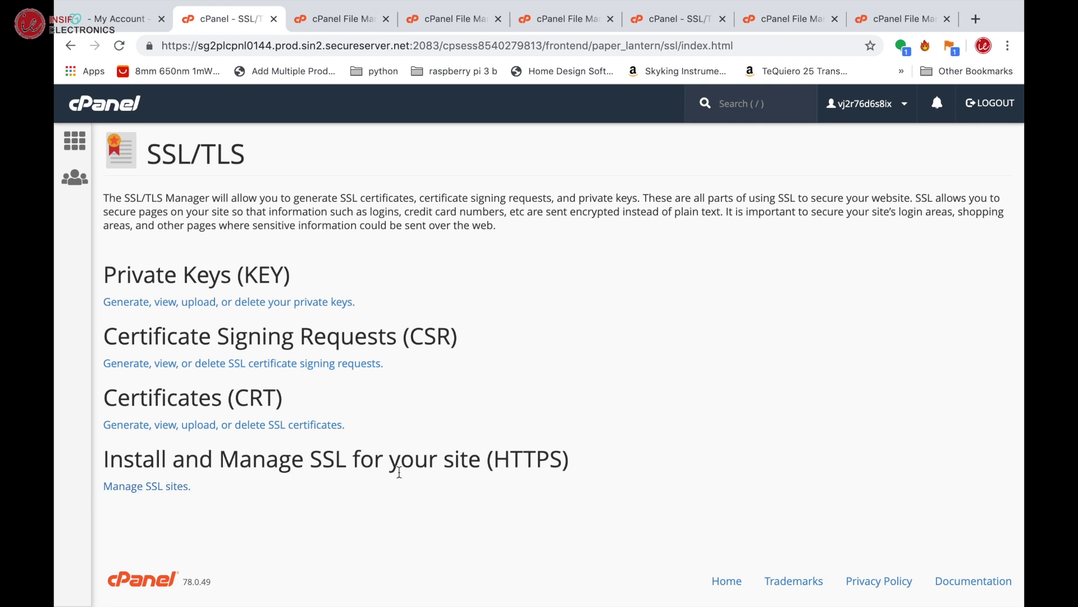
pyautogui.click(149, 488)
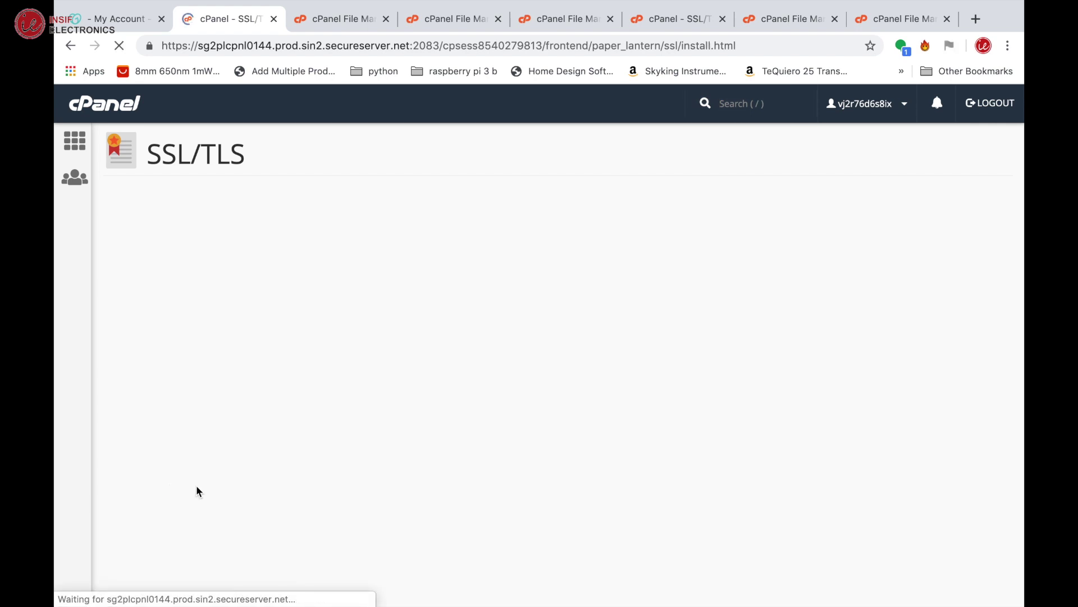
# Choose spaqlabs.com as the domain and place the cursor in the Certificate (CRT) box.
pyautogui.scroll(-20, 221, 494)
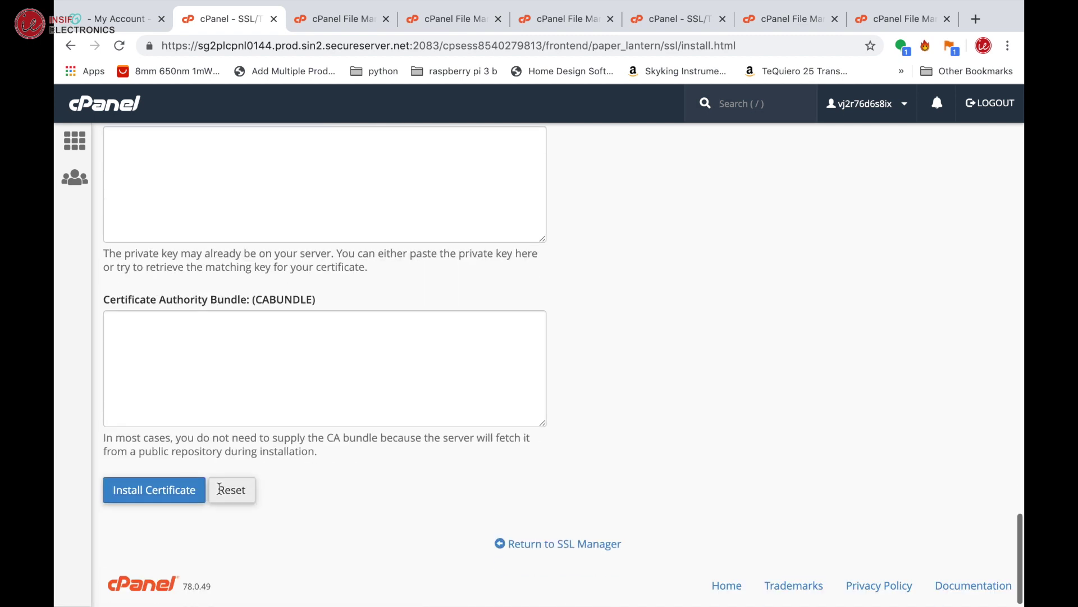
pyautogui.scroll(10, 219, 489)
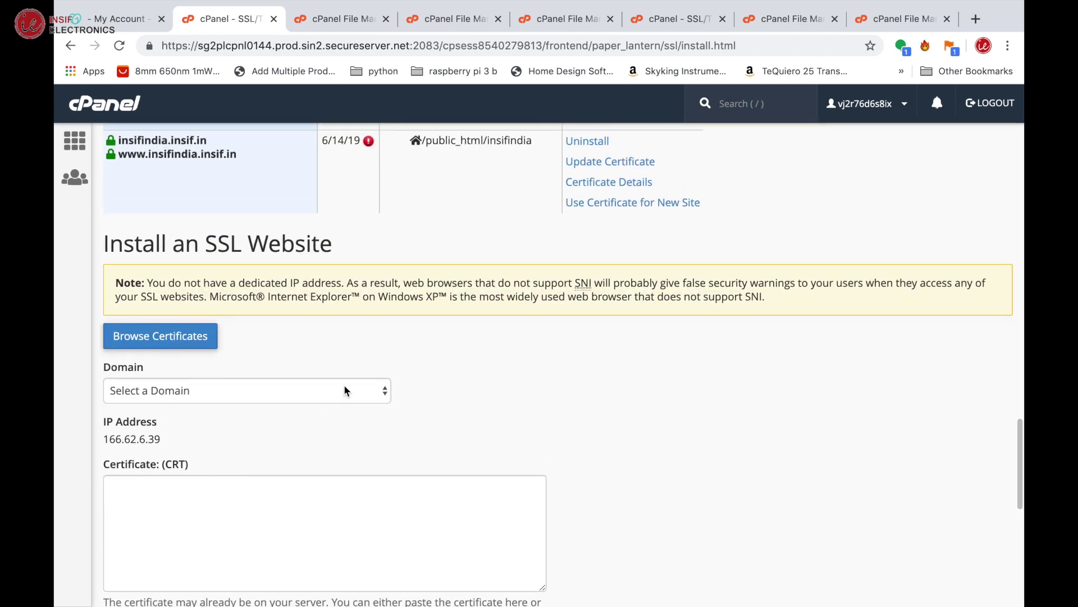
pyautogui.click(343, 391)
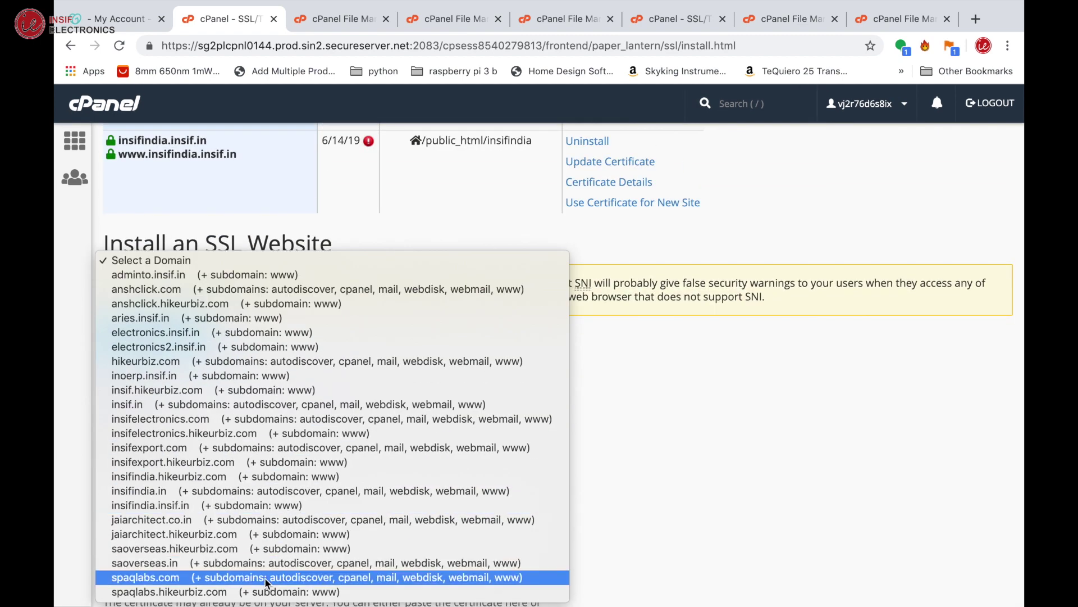
pyautogui.click(266, 578)
pyautogui.scroll(-3, 535, 486)
pyautogui.scroll(-3, 535, 487)
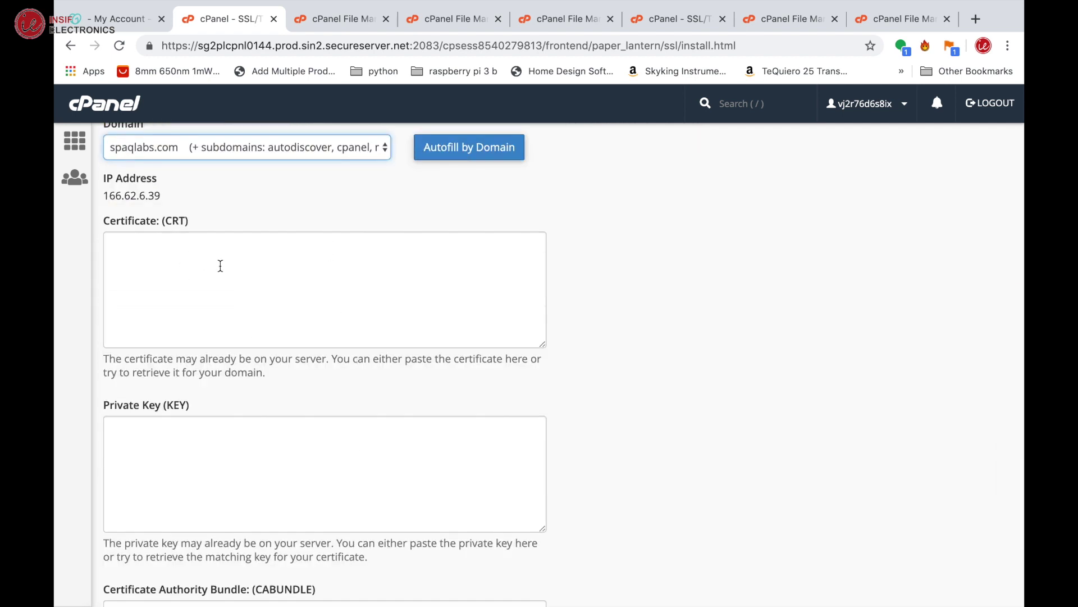
pyautogui.scroll(-3, 233, 387)
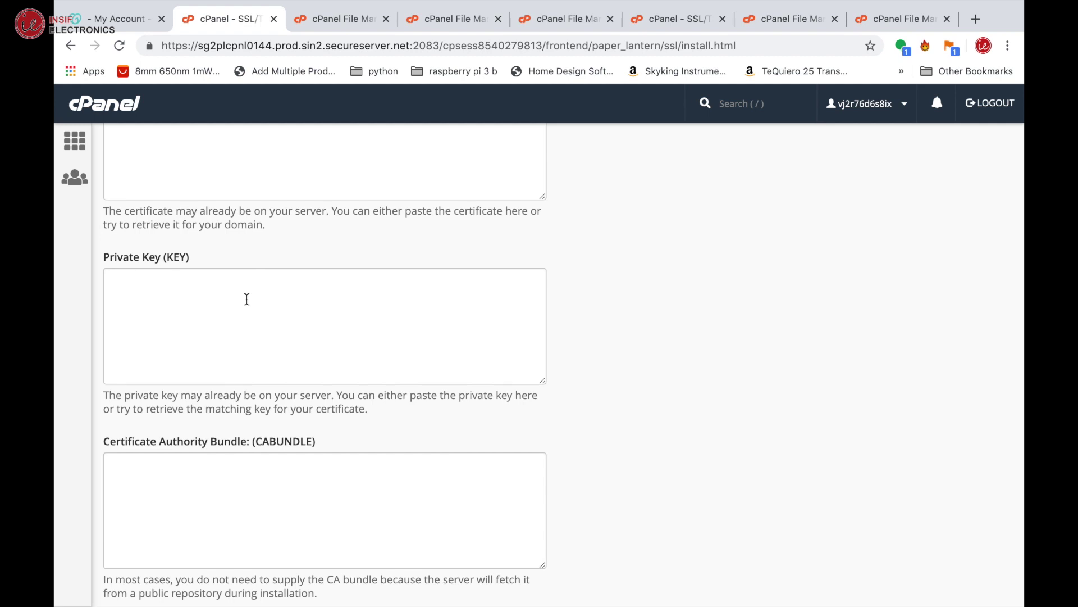
pyautogui.scroll(3, 271, 466)
pyautogui.click(220, 332)
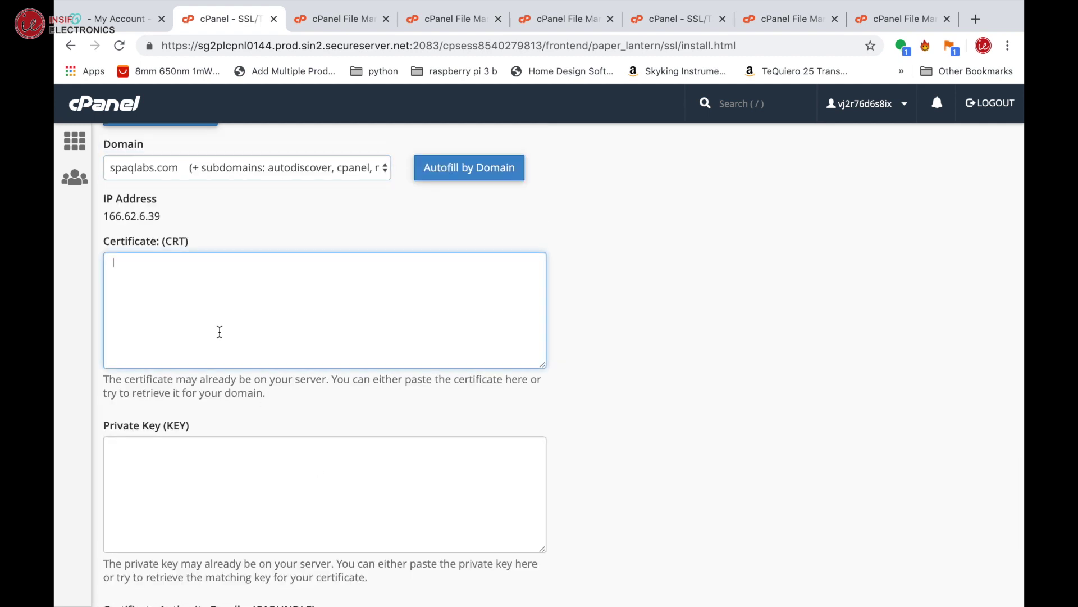
pyautogui.hotkey('ctrl', 'Left')
pyautogui.hotkey('ctrl', 'Left')
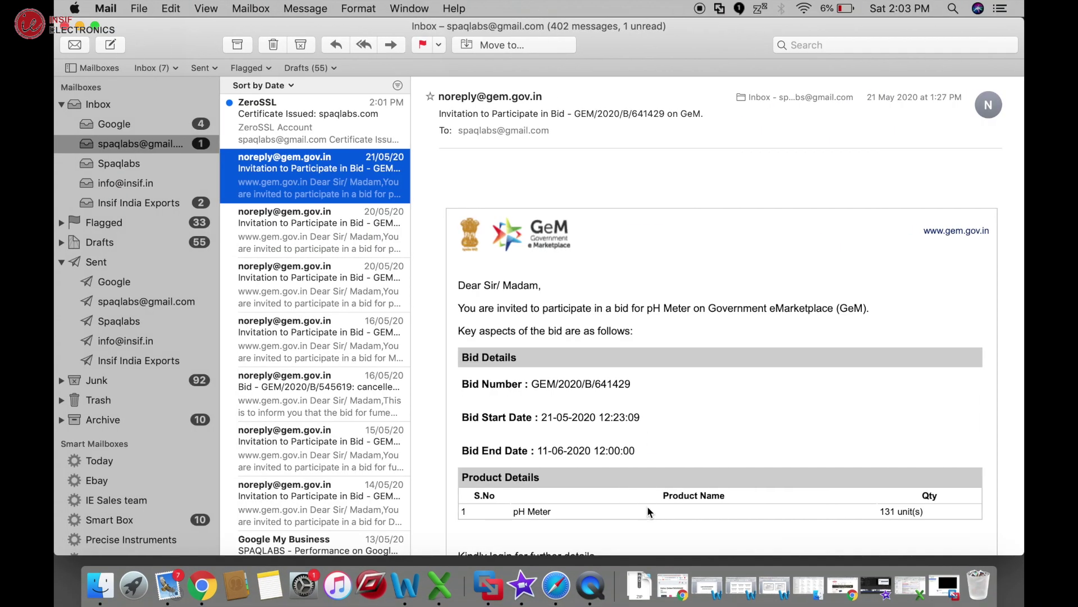
# Unzip the downloaded spaqlabs.com (3).zip from the Downloads stack.
pyautogui.click(641, 584)
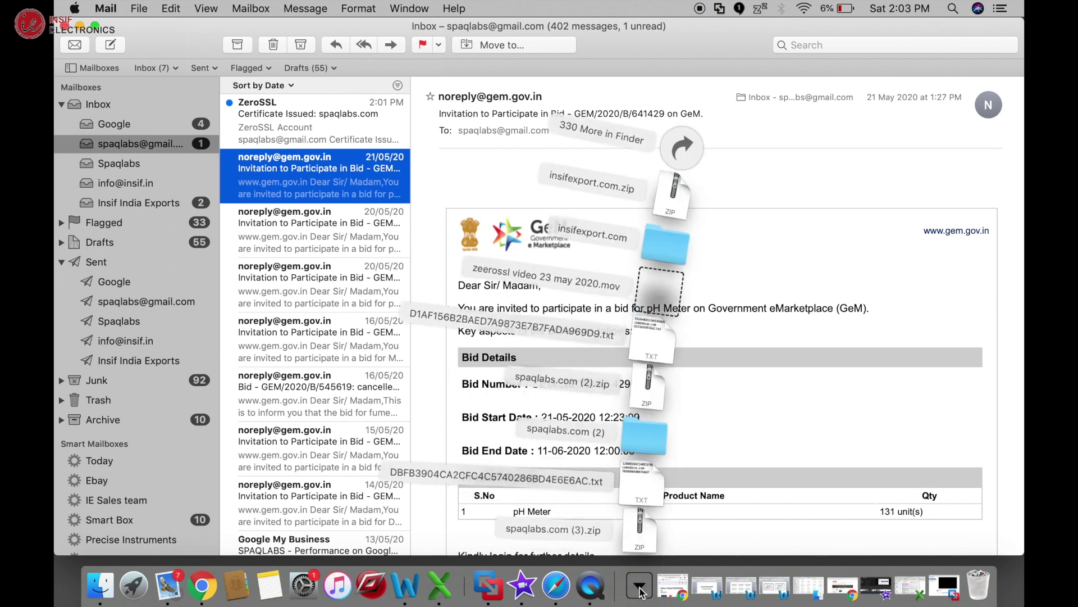
pyautogui.click(649, 525)
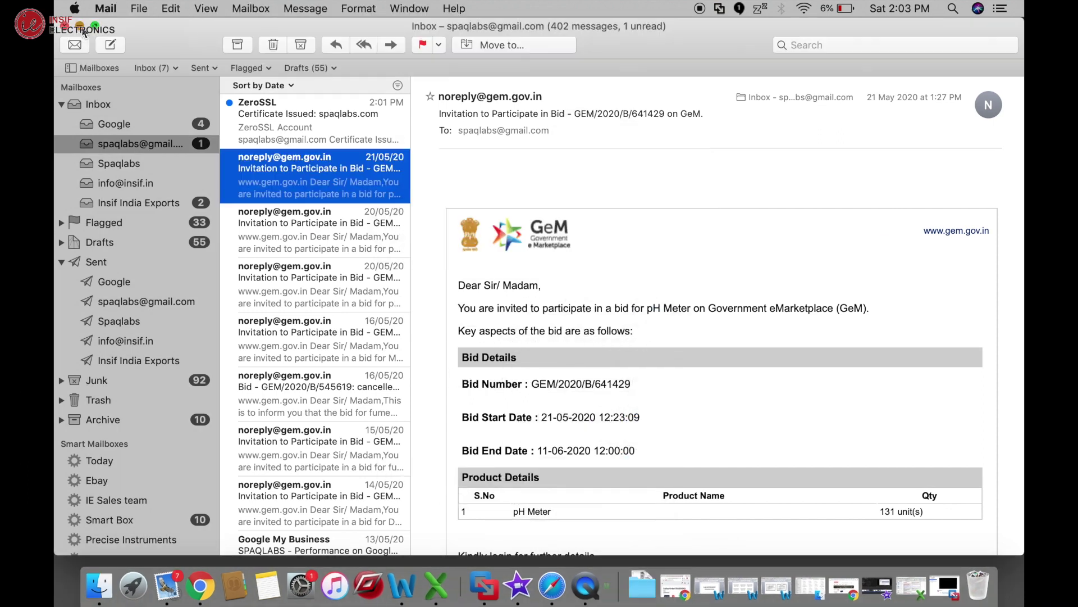
pyautogui.click(79, 27)
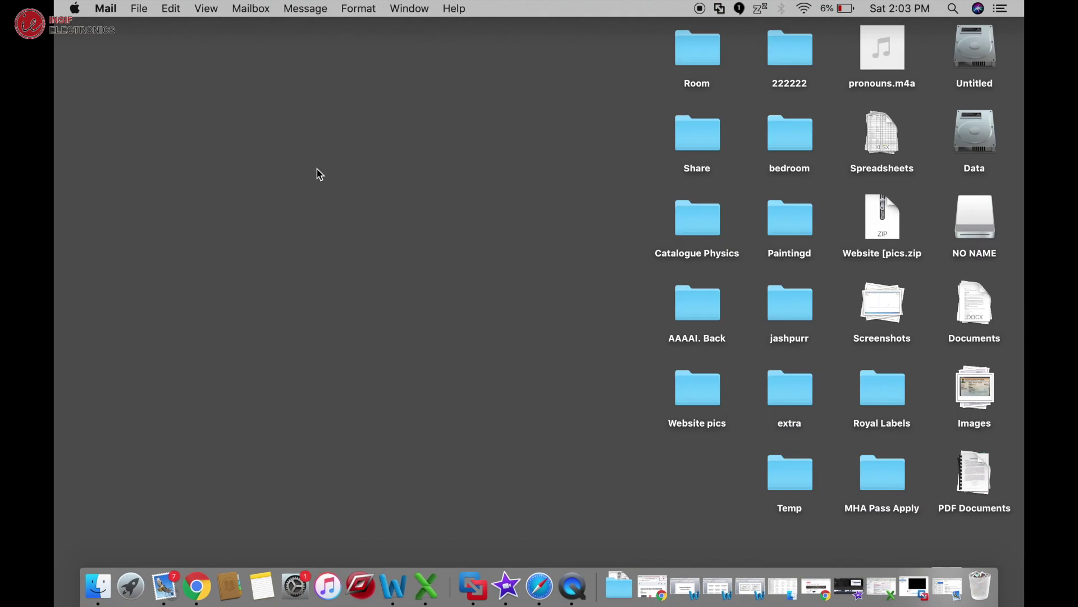
# Open the extracted spaqlabs.com (3) folder and enlarge its window to show all three files.
pyautogui.click(619, 603)
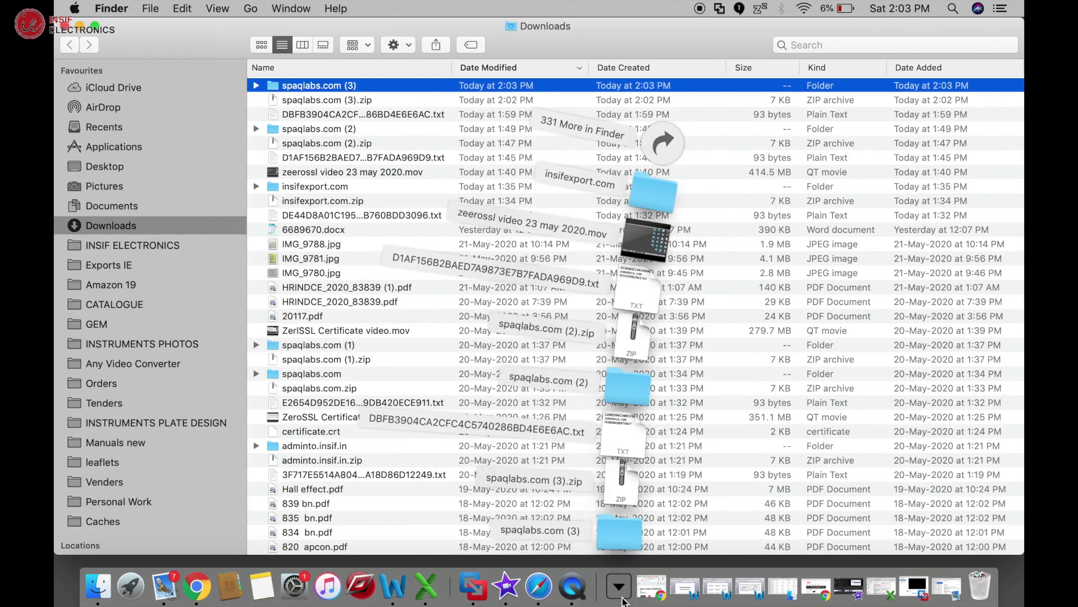
pyautogui.click(616, 537)
pyautogui.doubleClick(275, 84)
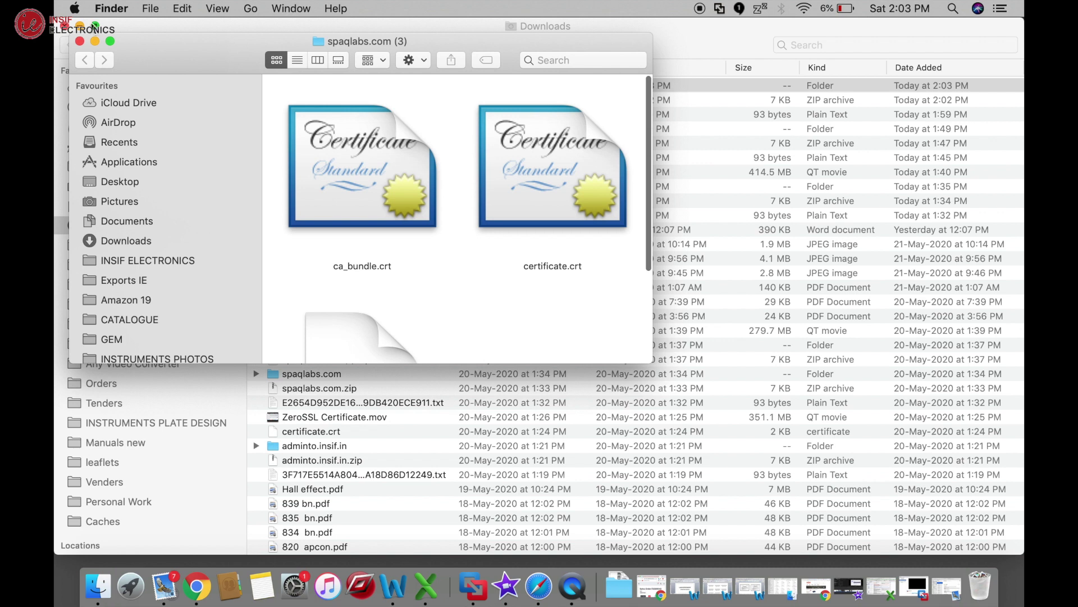
pyautogui.click(76, 26)
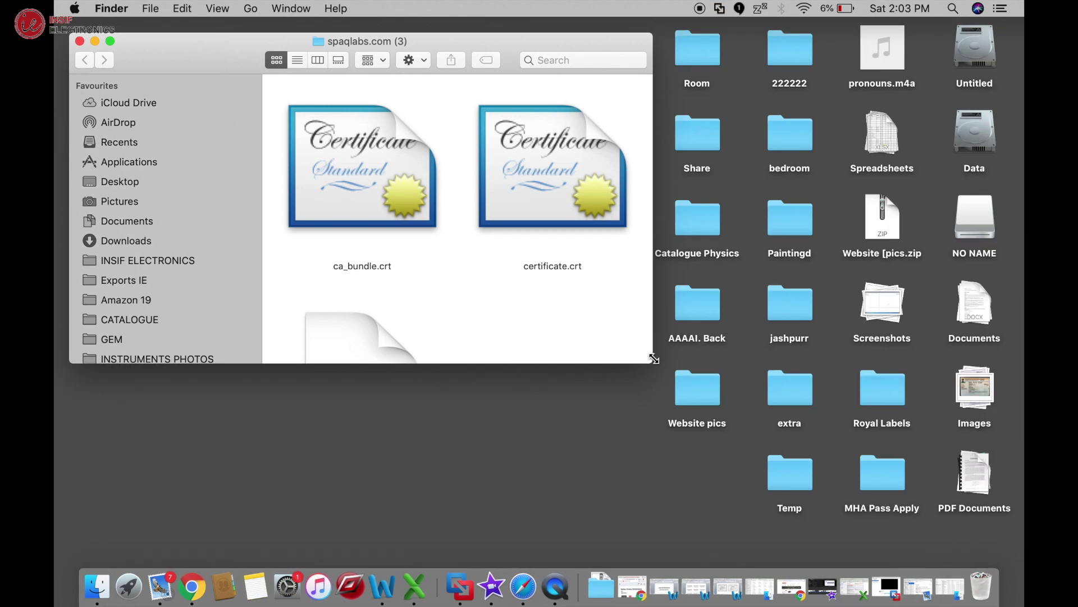
pyautogui.moveTo(651, 362); pyautogui.dragTo(997, 456)
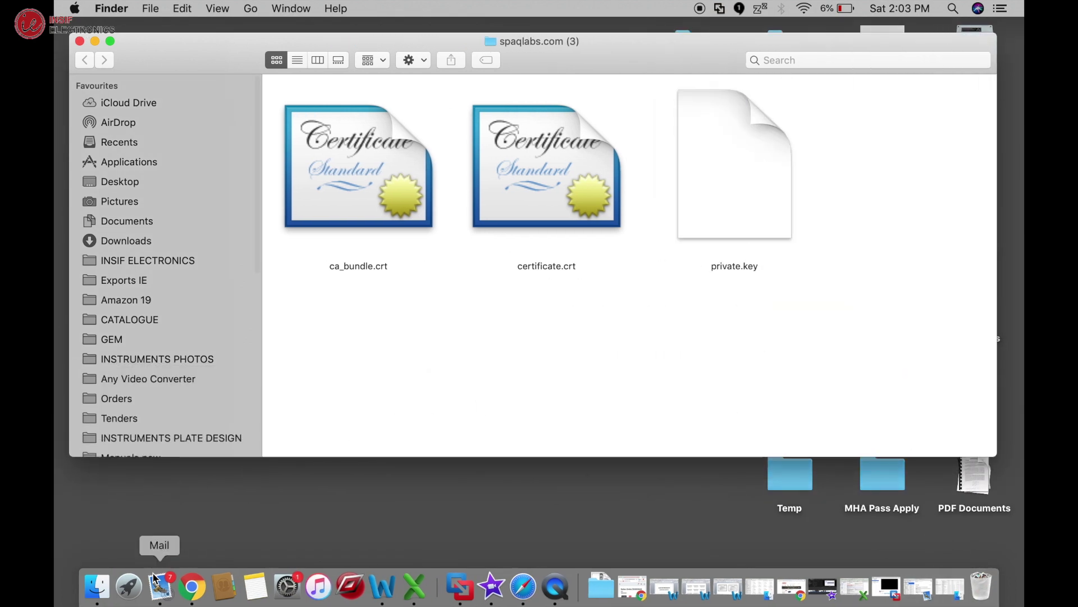
pyautogui.click(129, 587)
# Launch TextEdit and open ca_bundle.crt, certificate.crt and private.key from Downloads/spaqlabs.com (3).
pyautogui.write('text')
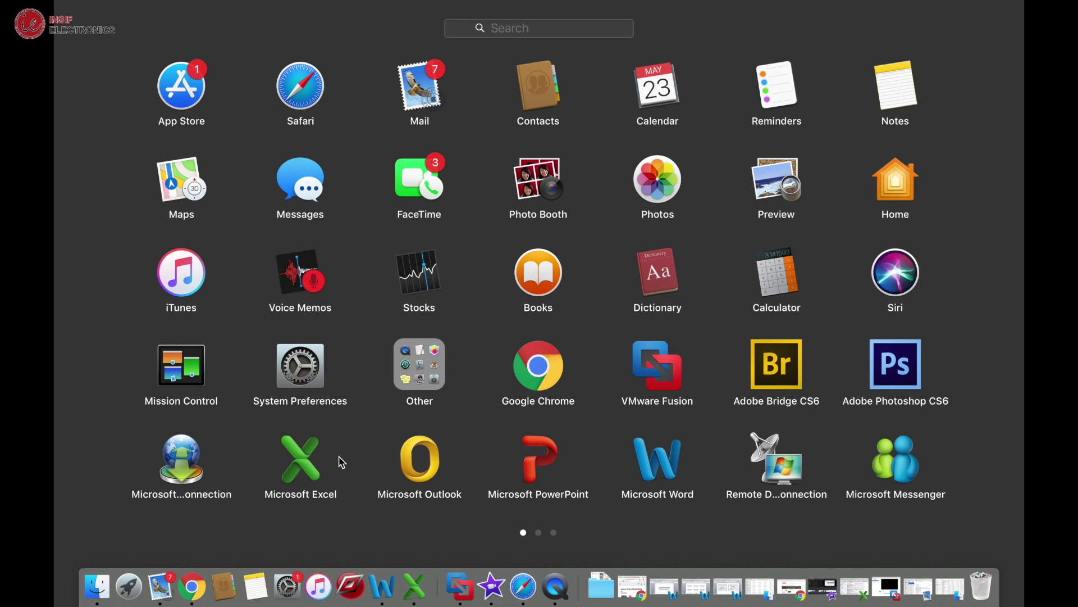
pyautogui.press('Return')
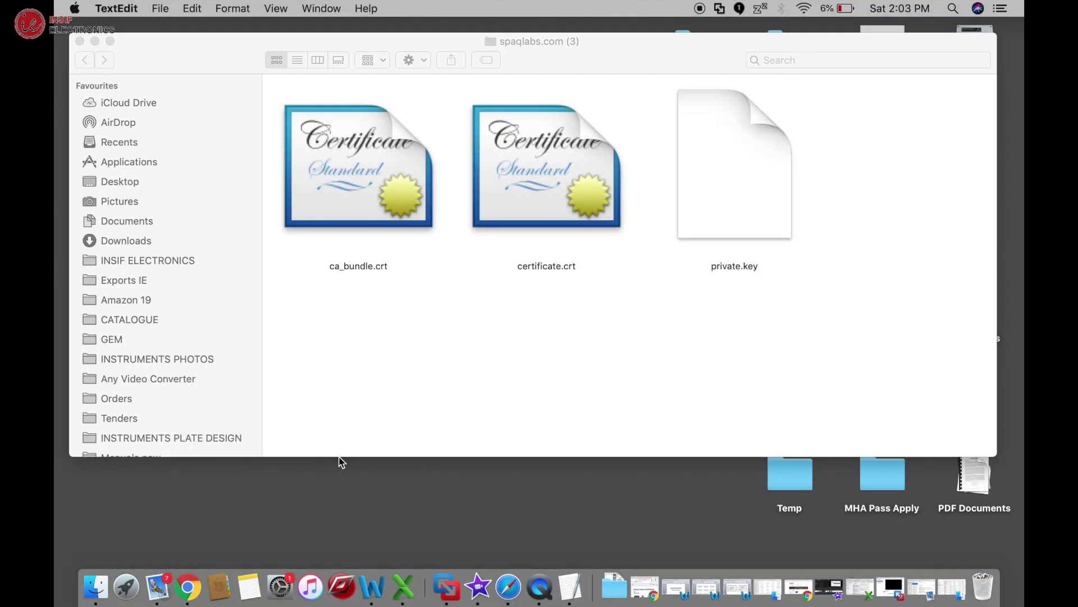
pyautogui.click(164, 7)
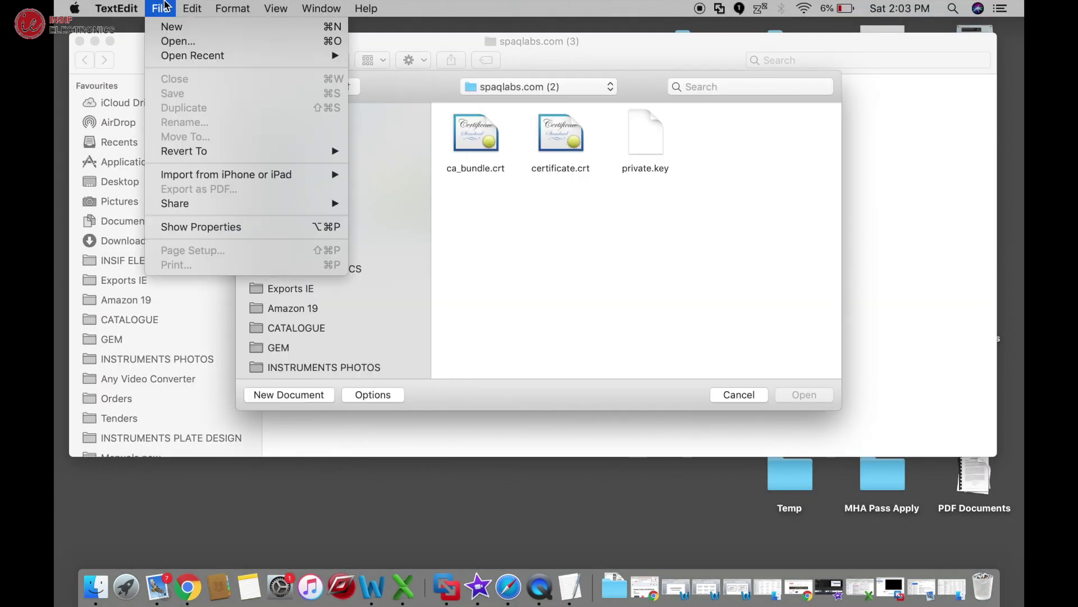
pyautogui.click(190, 44)
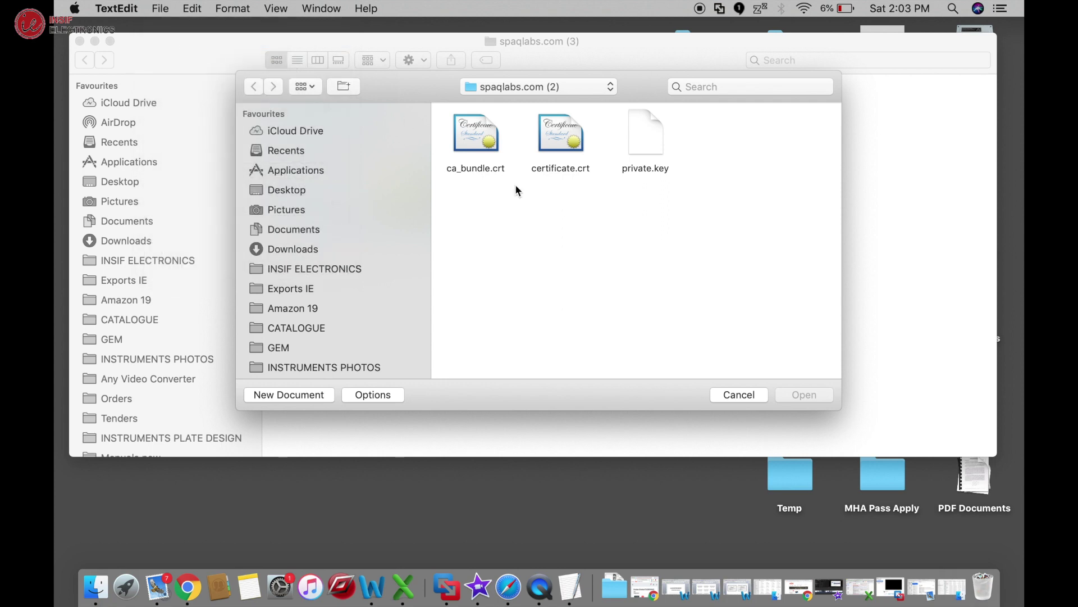
pyautogui.press('alt+super+l')
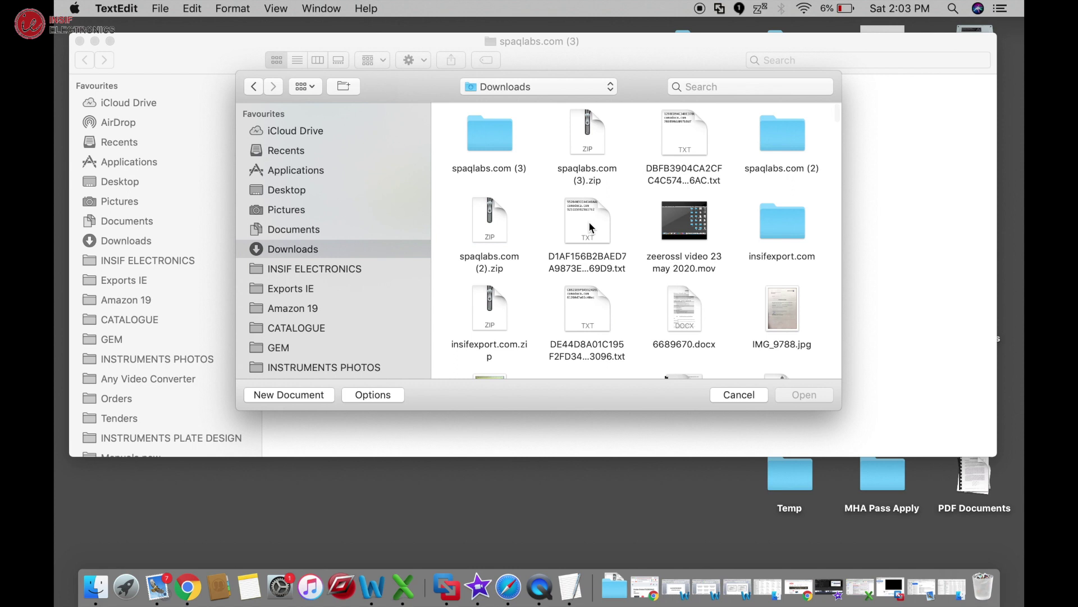
pyautogui.click(481, 150)
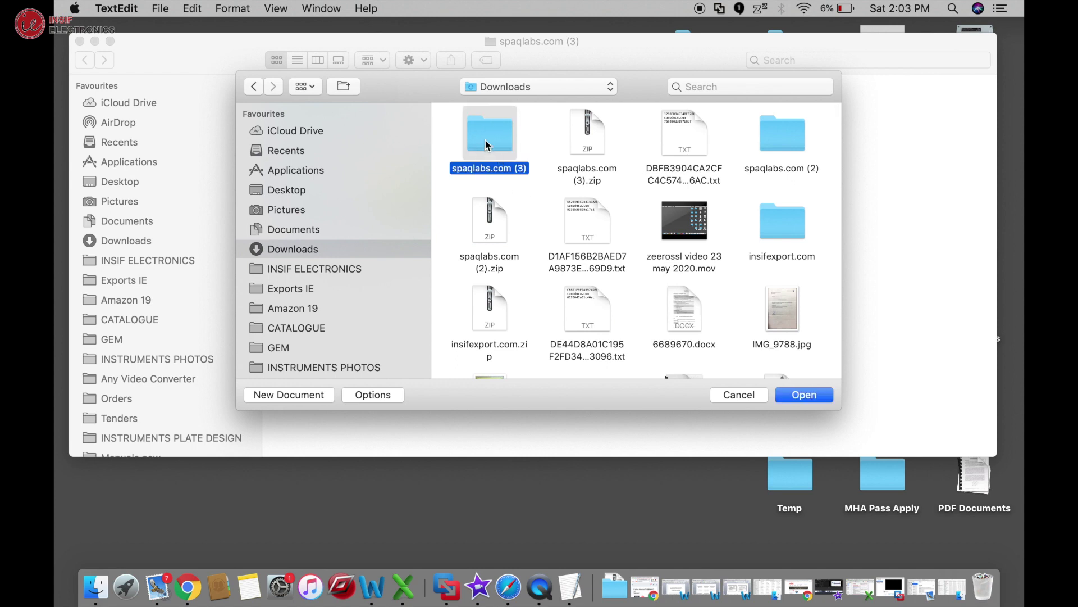
pyautogui.doubleClick(487, 145)
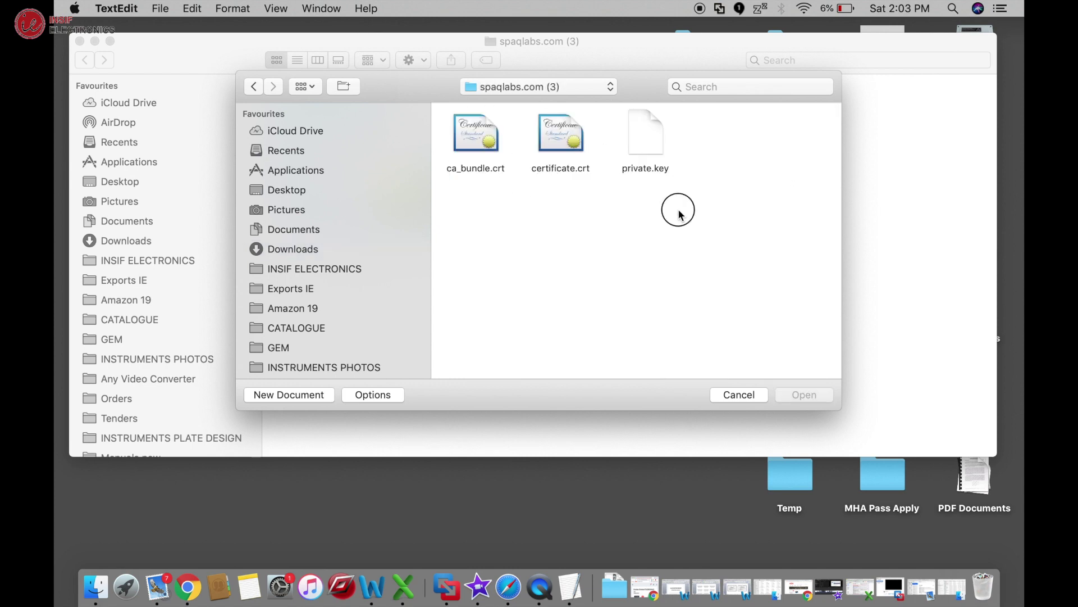
pyautogui.moveTo(681, 211); pyautogui.dragTo(445, 107)
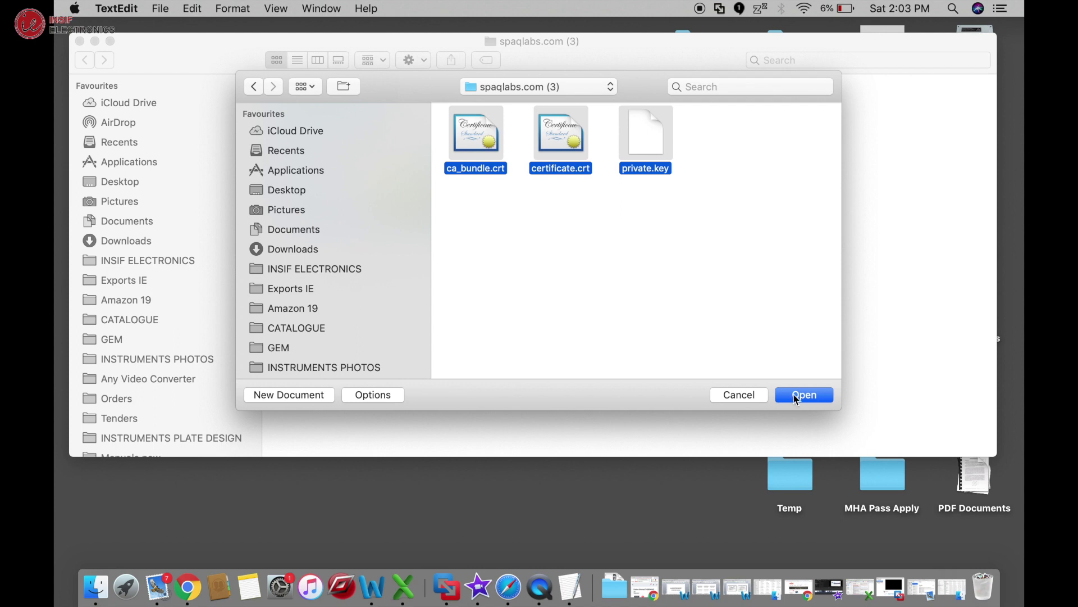
pyautogui.click(794, 393)
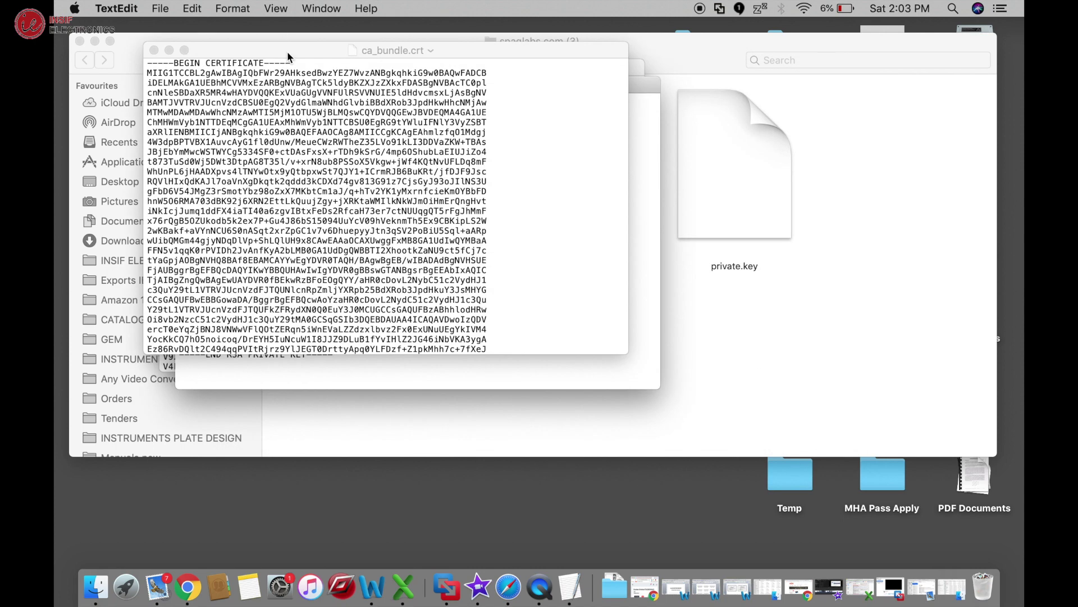
pyautogui.moveTo(286, 50); pyautogui.dragTo(633, 162)
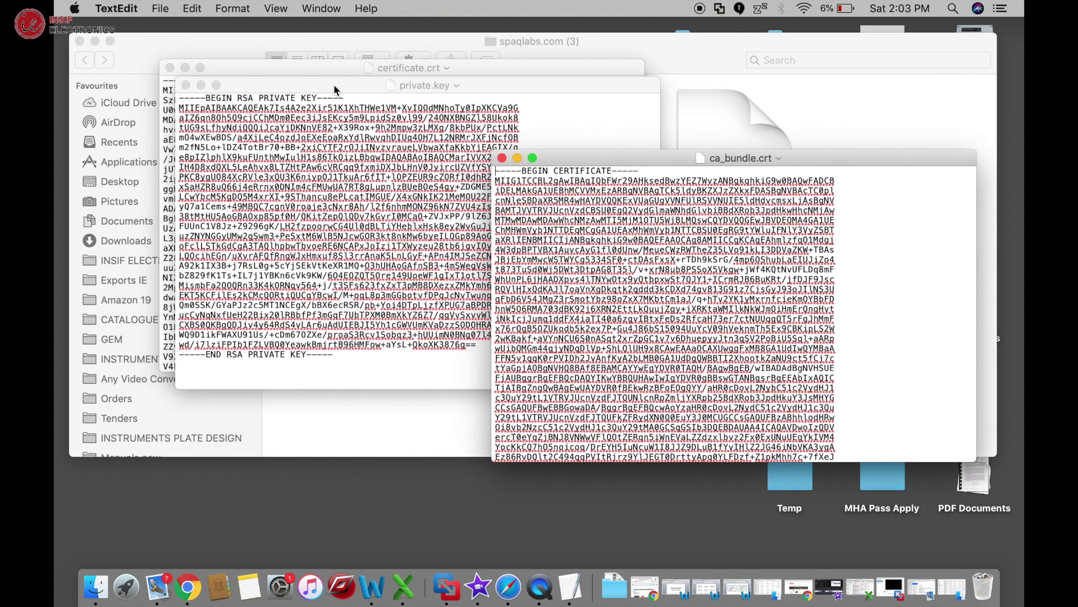
# Copy all of certificate.crt and paste it into cPanel's Certificate (CRT) box.
pyautogui.moveTo(327, 90); pyautogui.dragTo(396, 269)
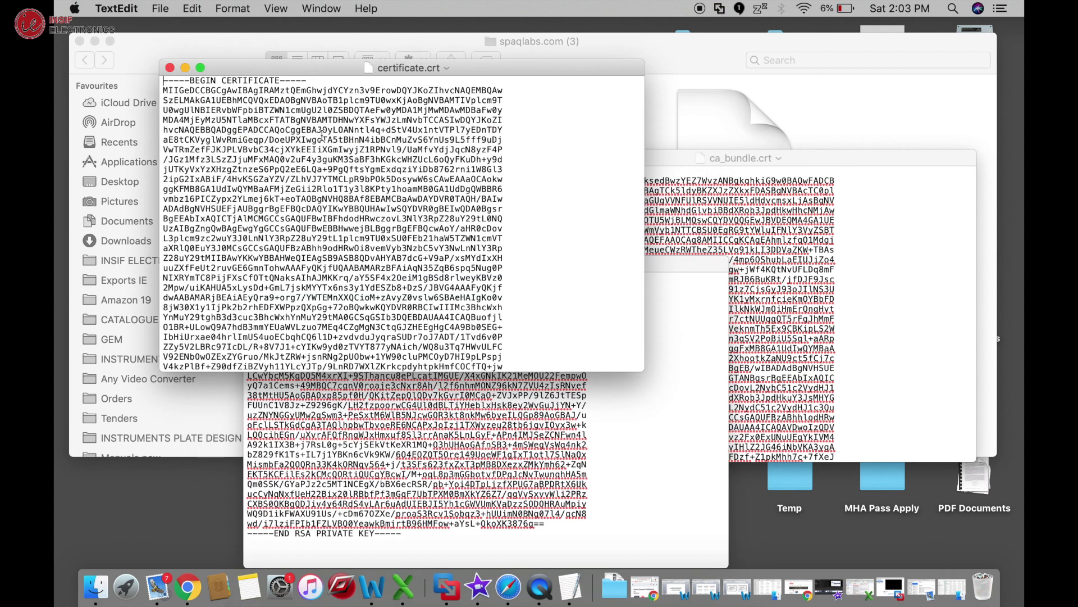
pyautogui.click(328, 144)
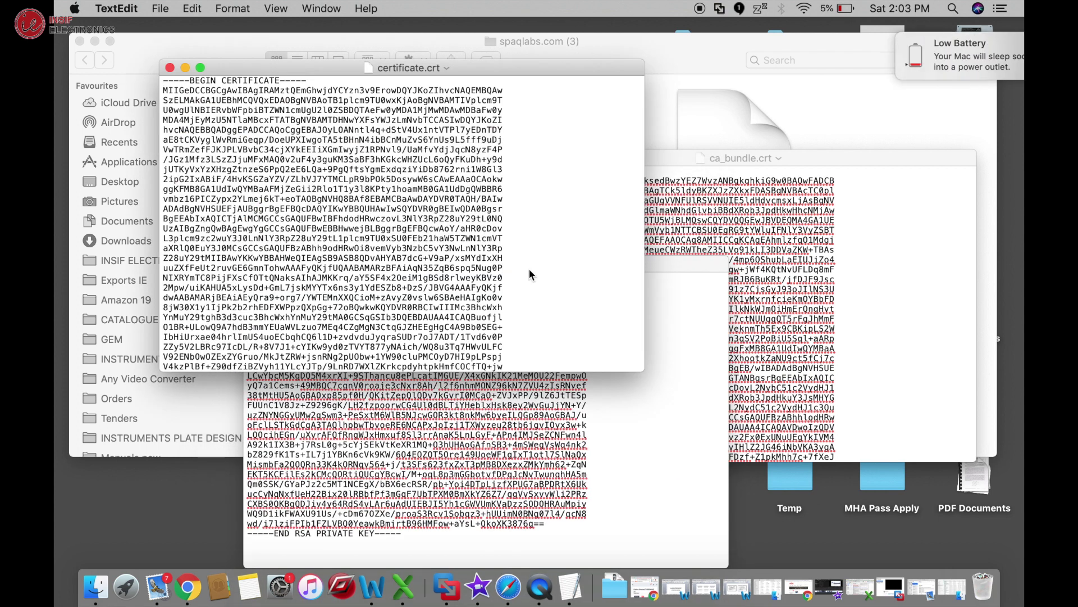
pyautogui.click(986, 56)
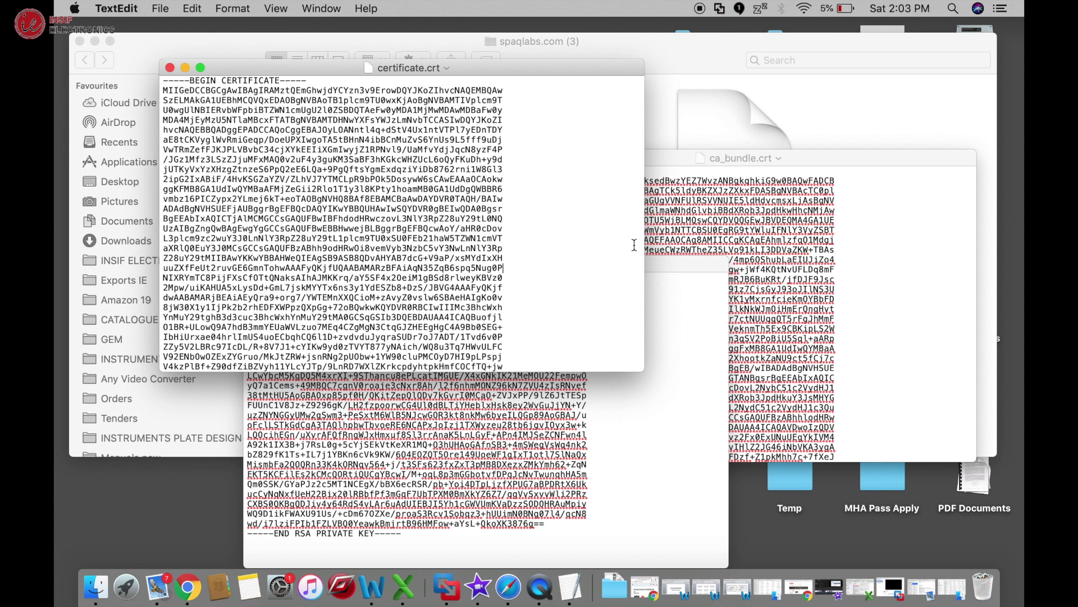
pyautogui.press('super+a')
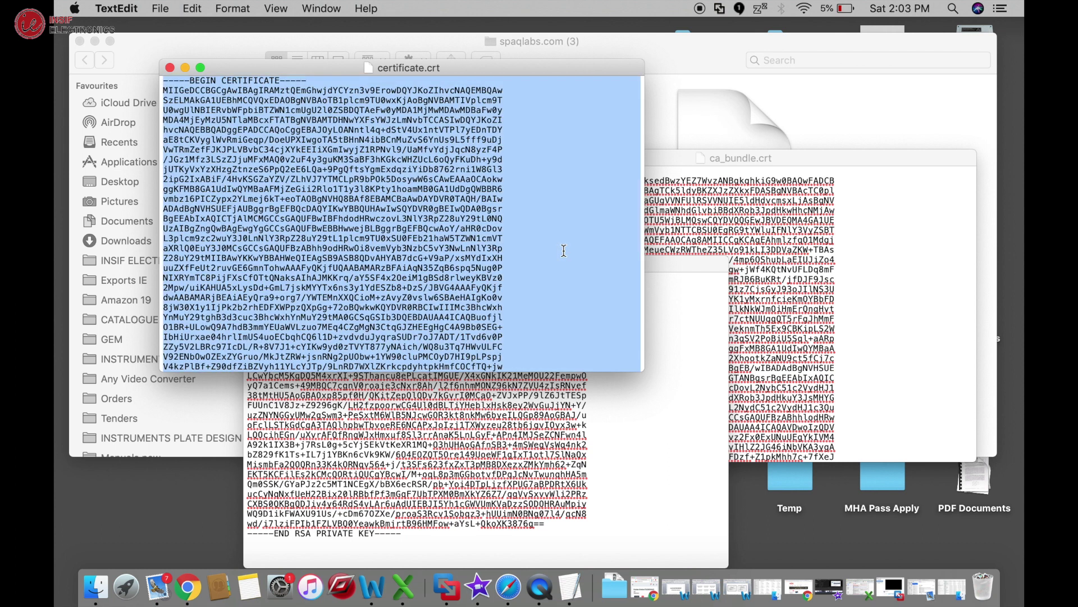
pyautogui.press('super+c')
pyautogui.hotkey('ctrl', 'Right')
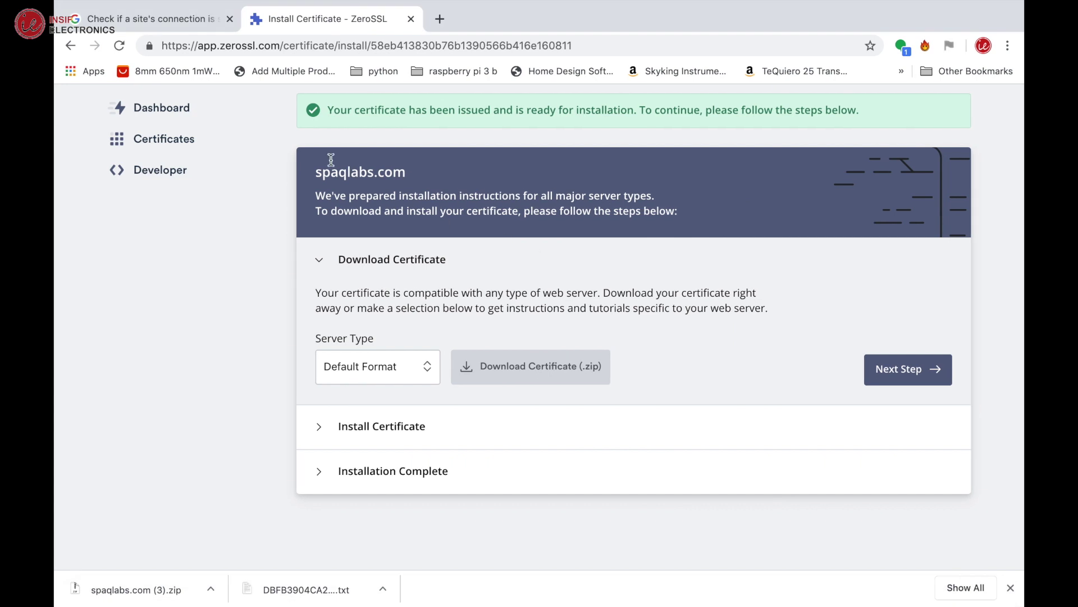
pyautogui.hotkey('ctrl', 'Right')
pyautogui.click(197, 289)
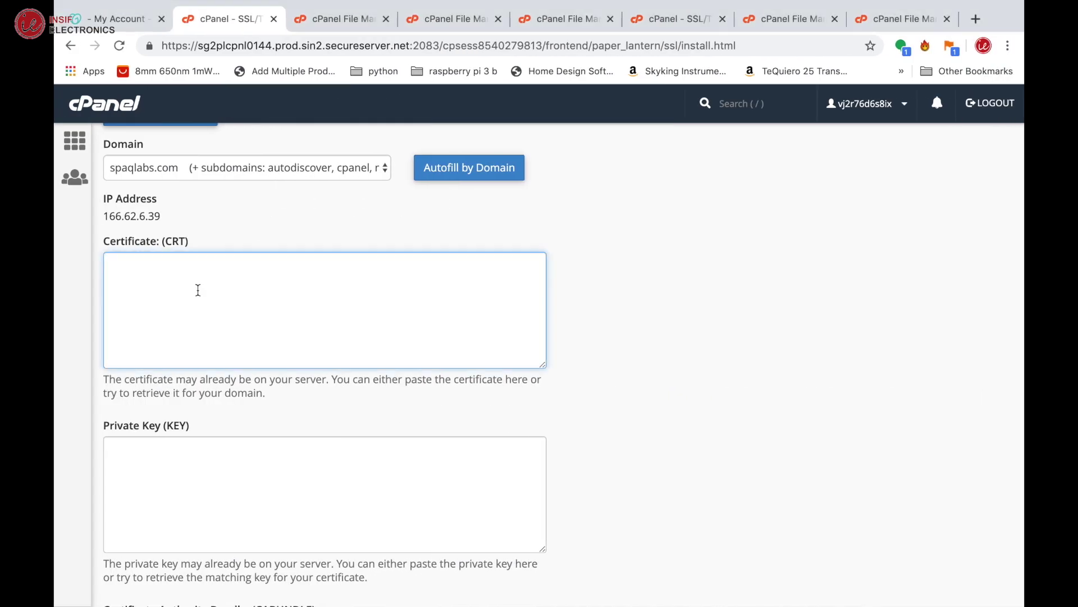
pyautogui.press('super+v')
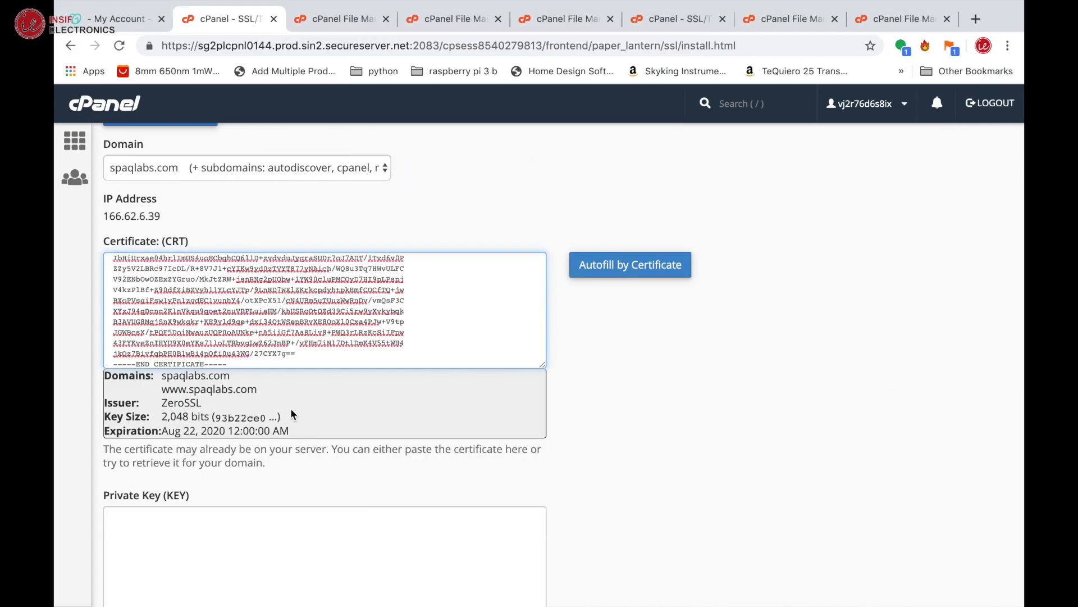
# Focus cPanel's Private Key field, then bring private.key to the front in TextEdit.
pyautogui.scroll(-3, 291, 413)
pyautogui.click(284, 435)
pyautogui.hotkey('ctrl', 'Left')
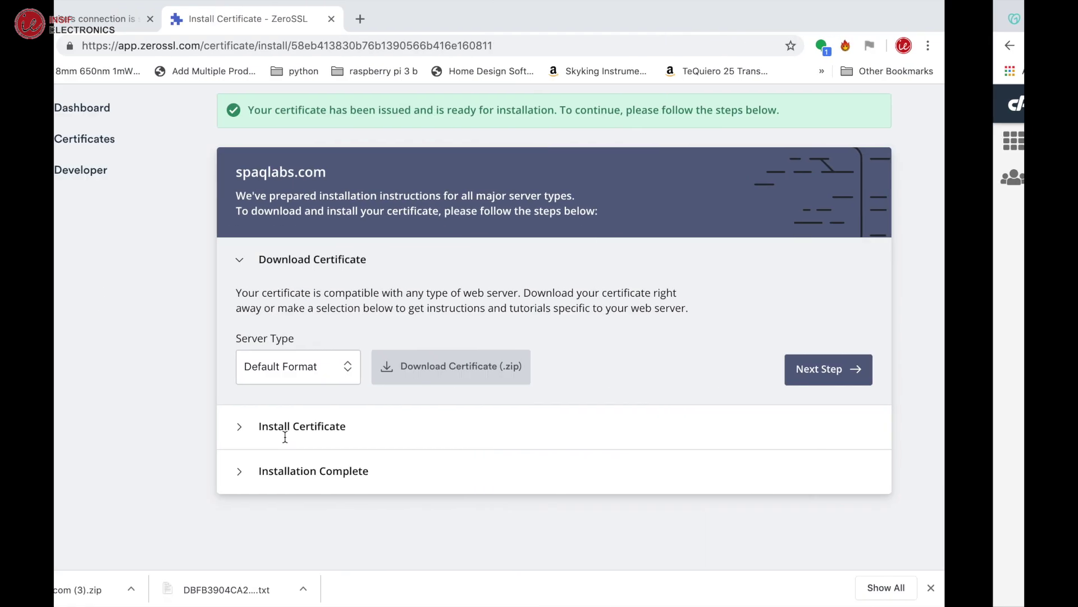
pyautogui.hotkey('ctrl', 'Left')
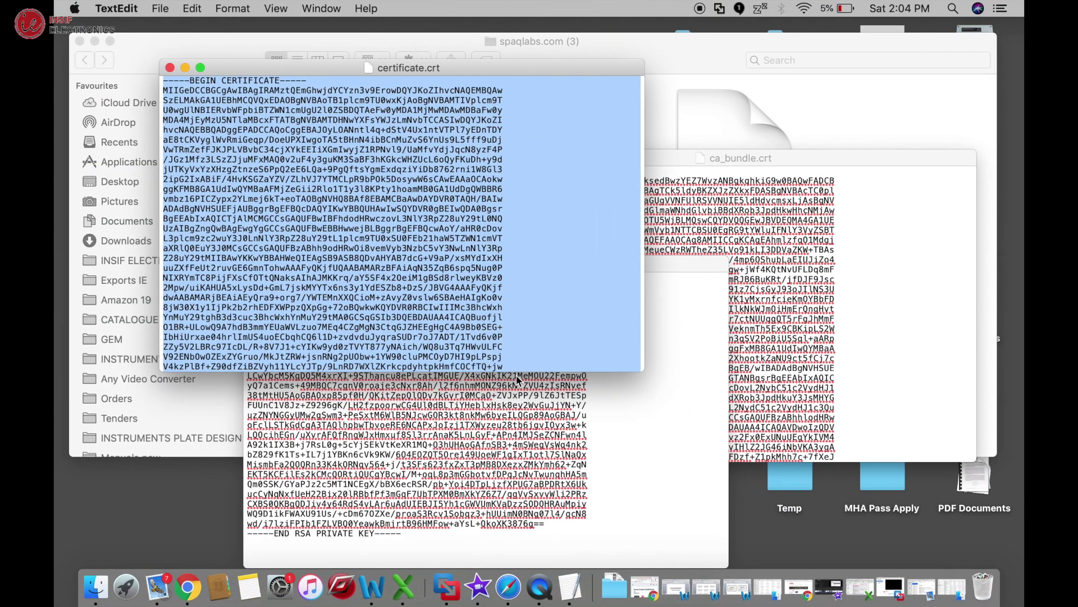
pyautogui.click(514, 371)
# Copy the whole private.key text and paste it into cPanel's Private Key field.
pyautogui.press('super+a')
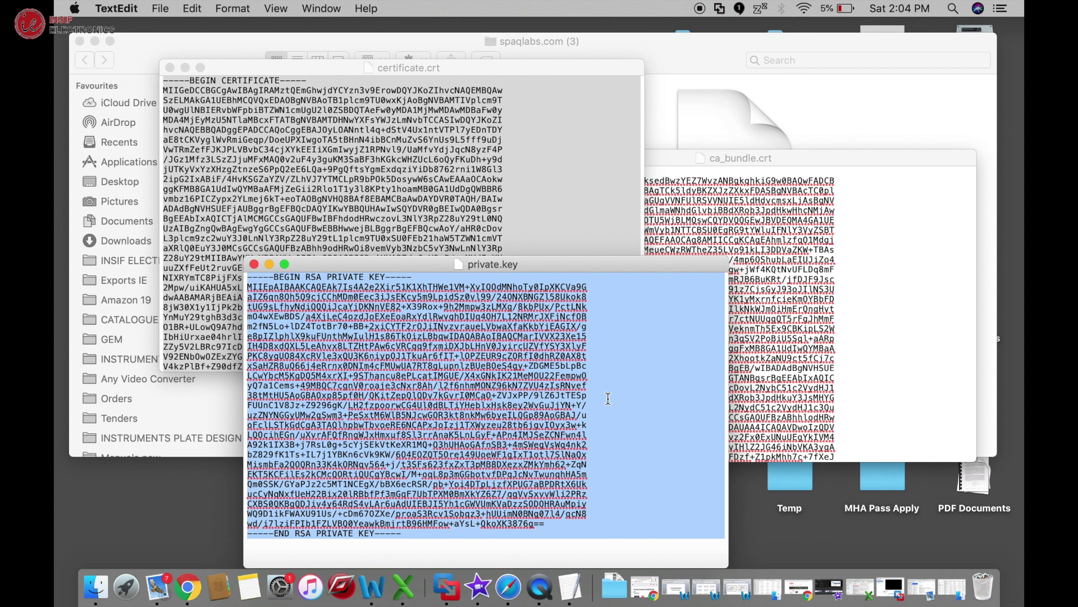
pyautogui.press('super+c')
pyautogui.hotkey('ctrl', 'Right')
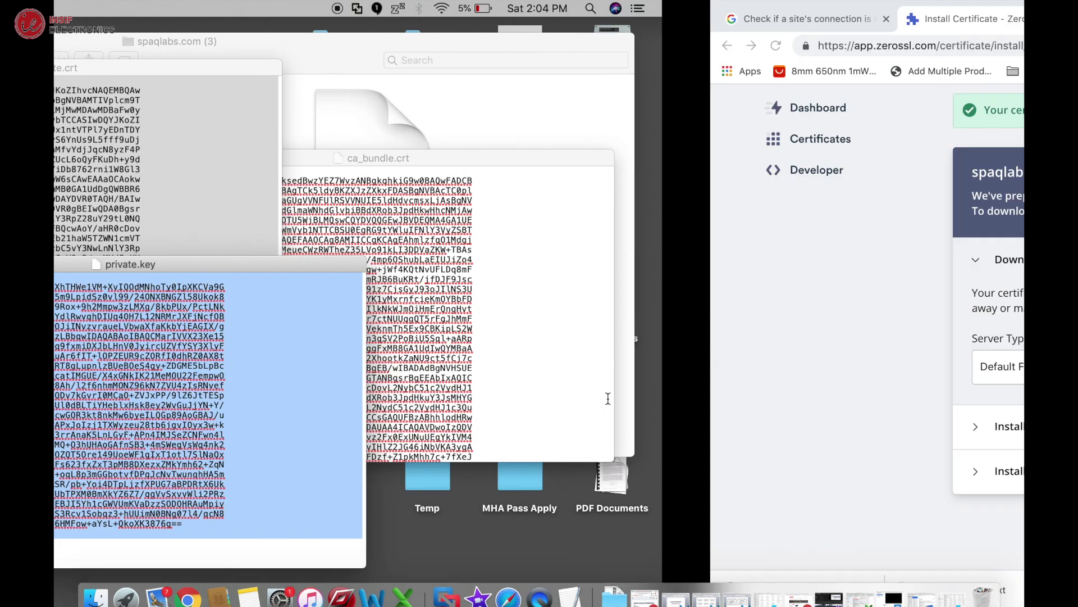
pyautogui.hotkey('ctrl', 'Right')
pyautogui.click(330, 463)
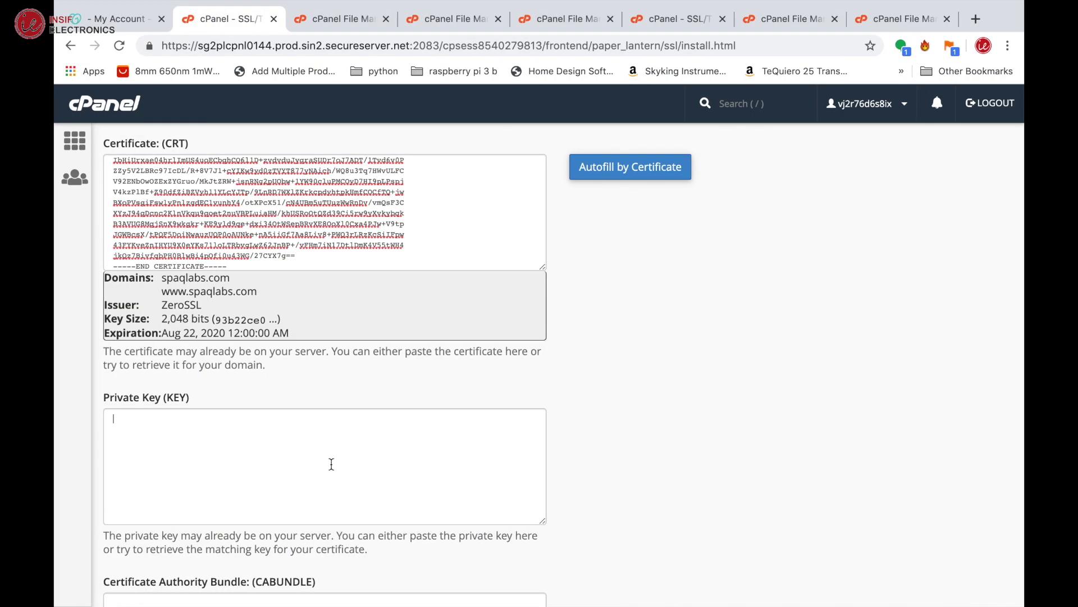
pyautogui.press('super+v')
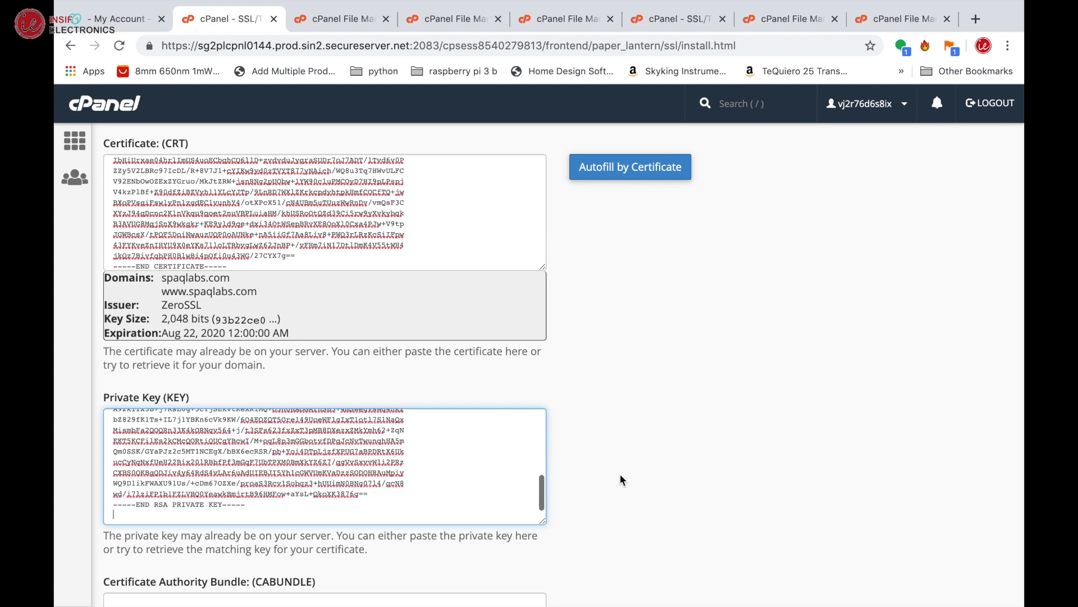
pyautogui.scroll(-4, 621, 477)
# Copy the ca_bundle.crt text and paste it into the Certificate Authority Bundle field.
pyautogui.click(280, 464)
pyautogui.hotkey('ctrl', 'Left')
pyautogui.hotkey('ctrl', 'Left')
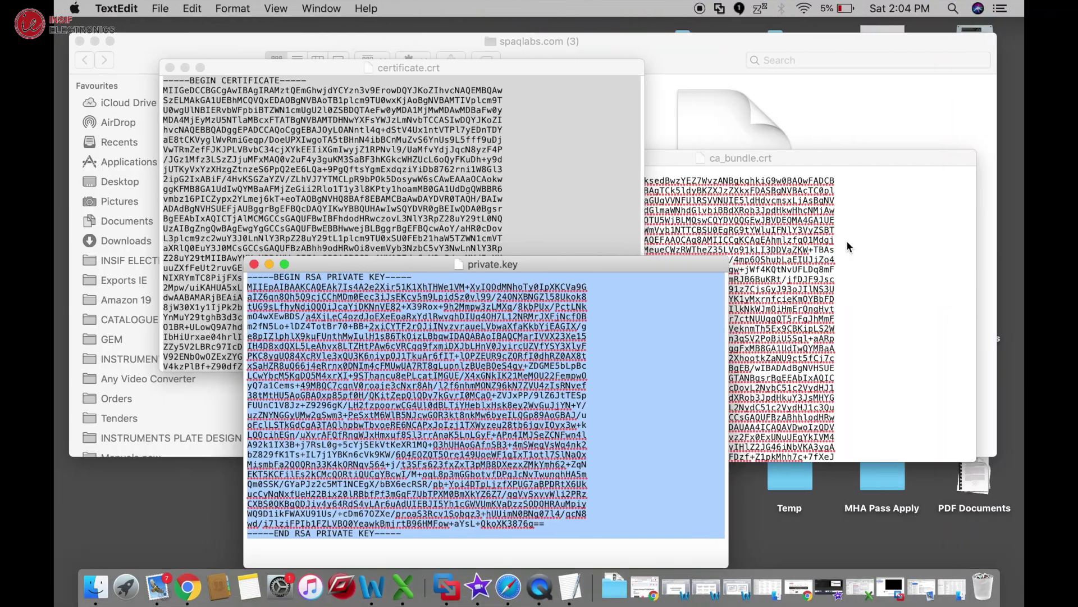
pyautogui.click(847, 241)
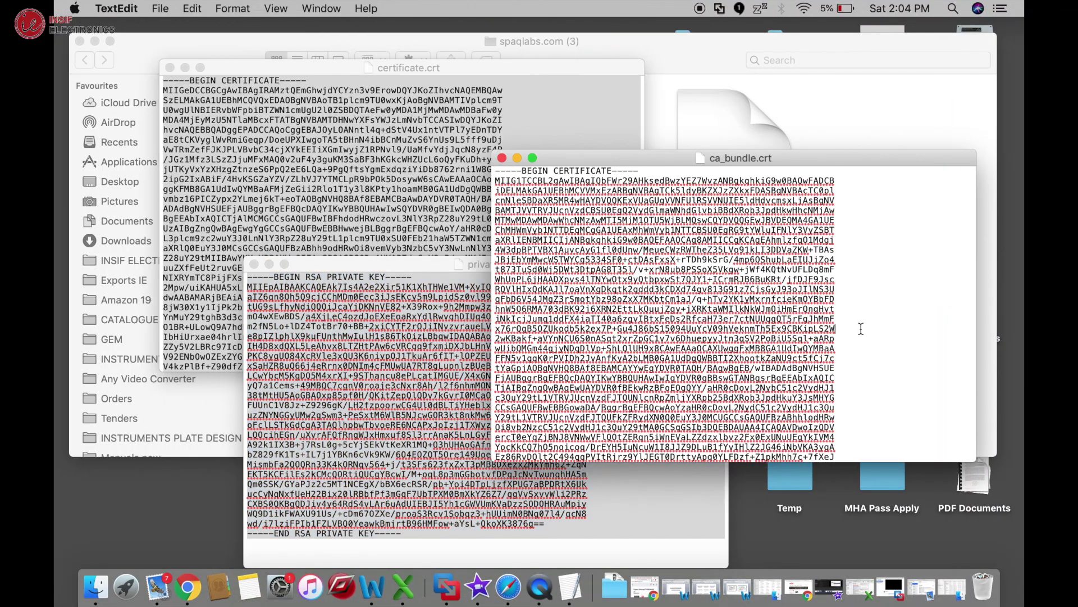
pyautogui.press('super+a')
pyautogui.press('super+c')
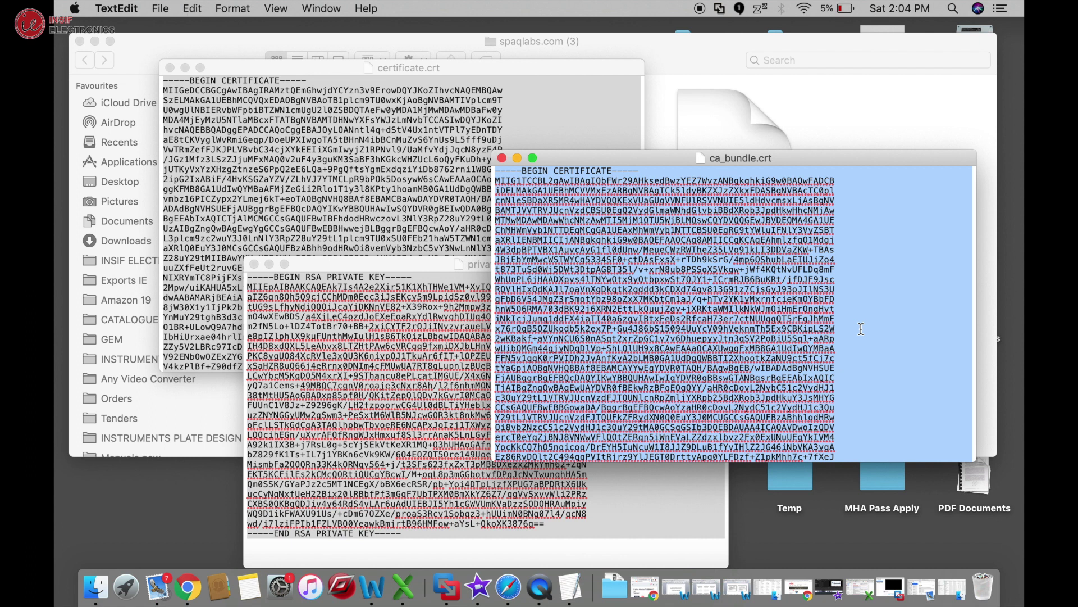
pyautogui.hotkey('ctrl', 'Right')
pyautogui.hotkey('ctrl', 'Right')
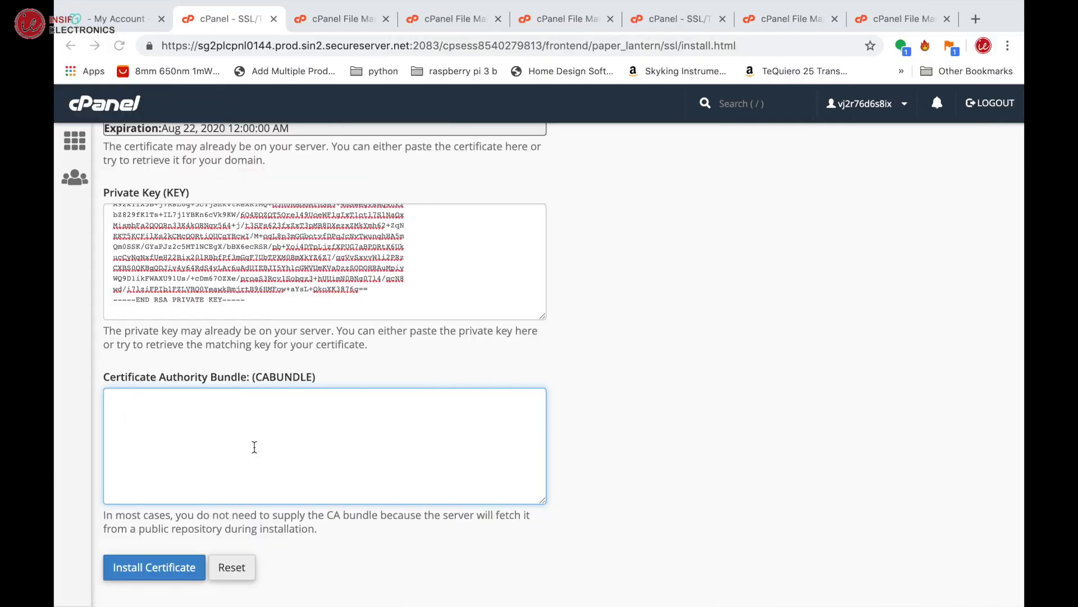
pyautogui.click(254, 447)
pyautogui.press('super+v')
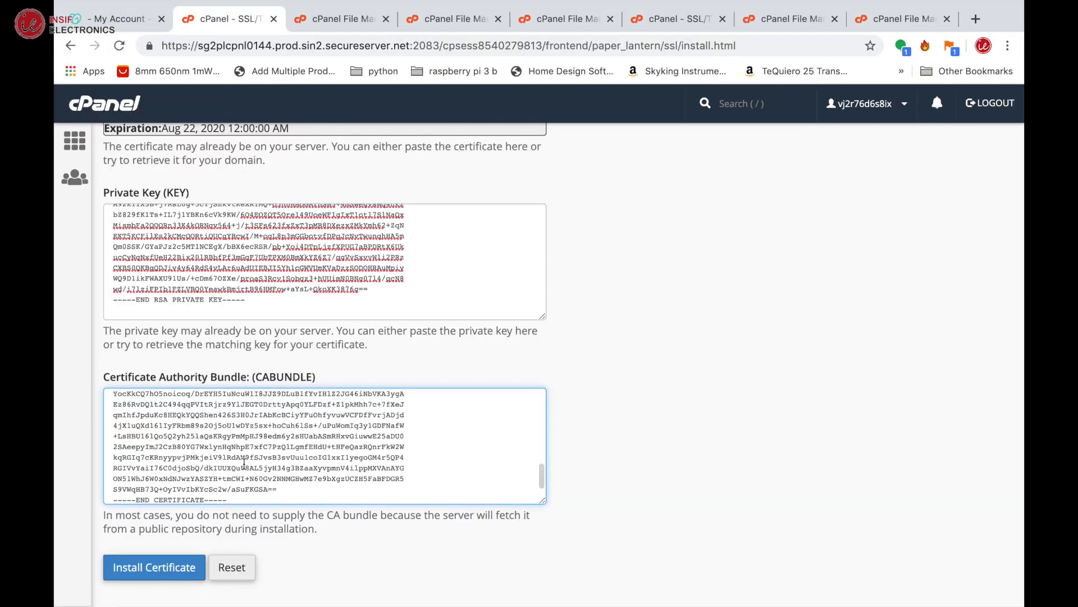
# Install the spaqlabs.com certificate in cPanel and dismiss the success message.
pyautogui.click(177, 571)
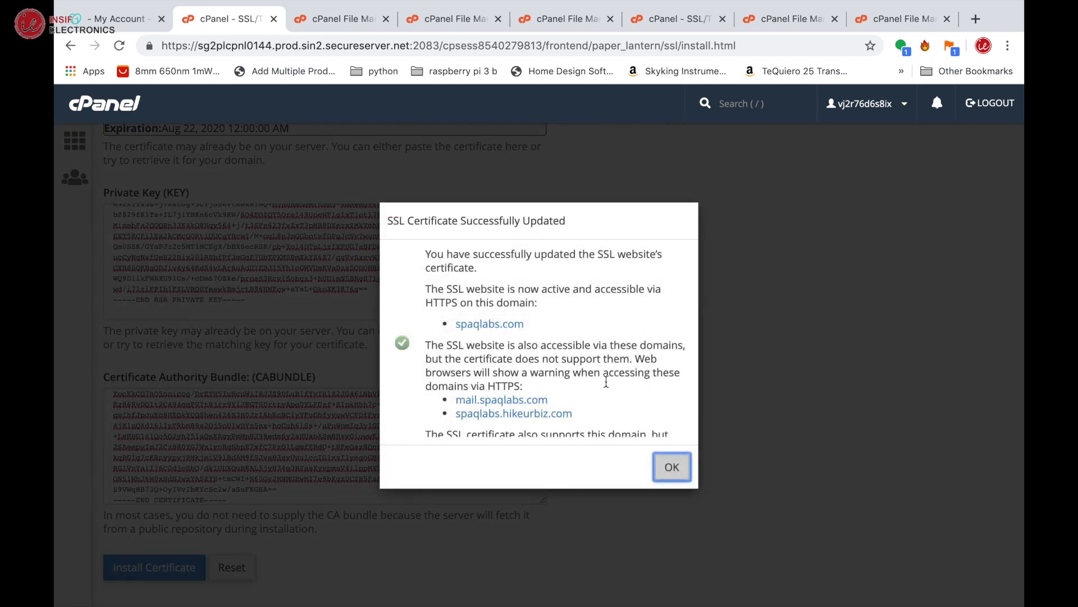
pyautogui.click(677, 469)
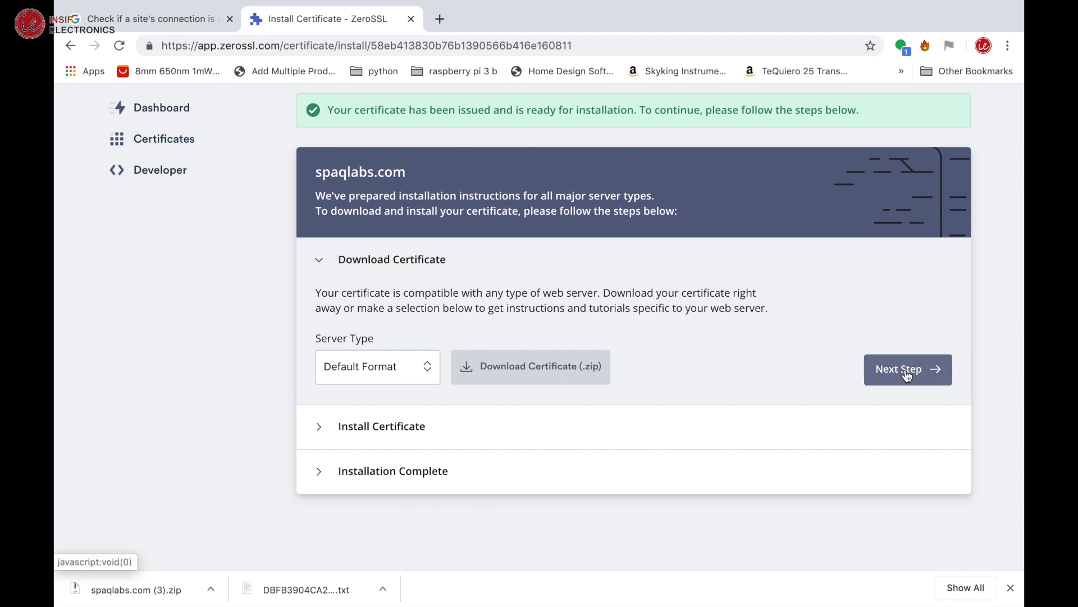
# Advance to ZeroSSL's Install Certificate step and run Check Installation.
pyautogui.click(908, 375)
pyautogui.scroll(-3, 787, 452)
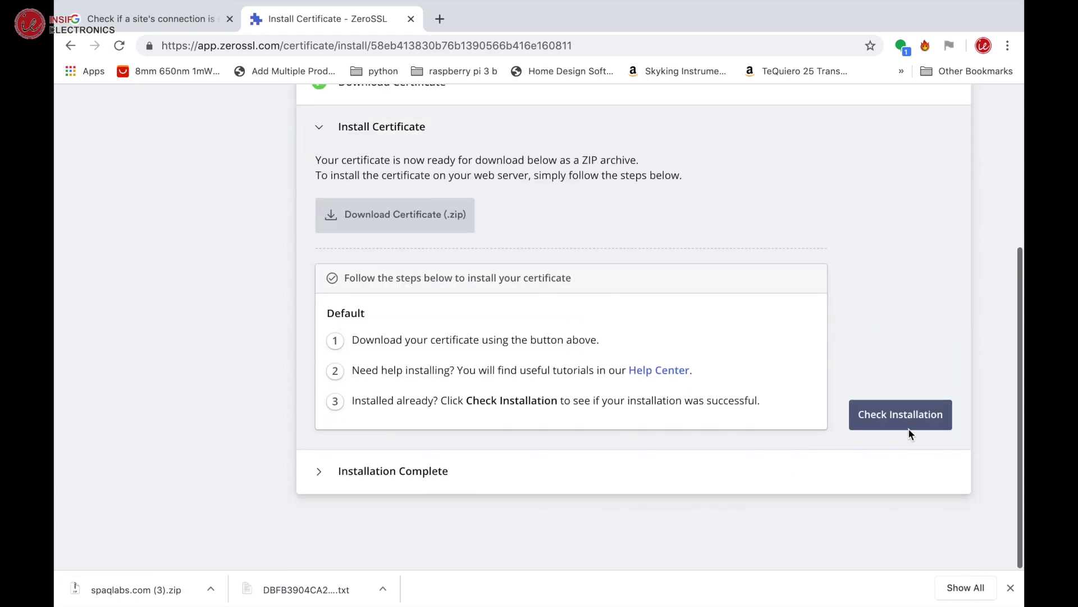
pyautogui.click(903, 422)
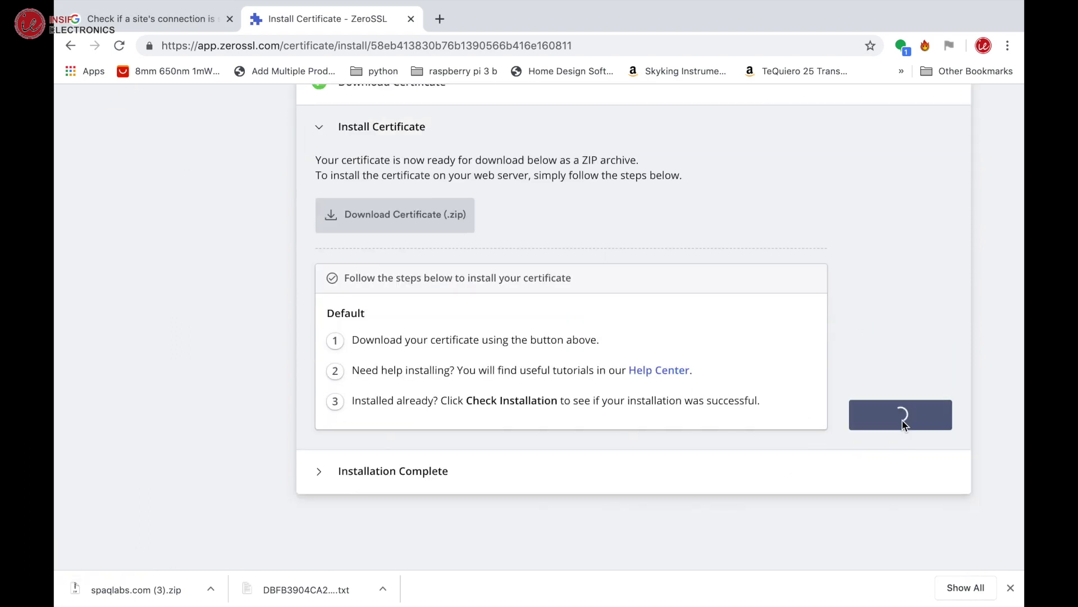
pyautogui.scroll(2, 903, 425)
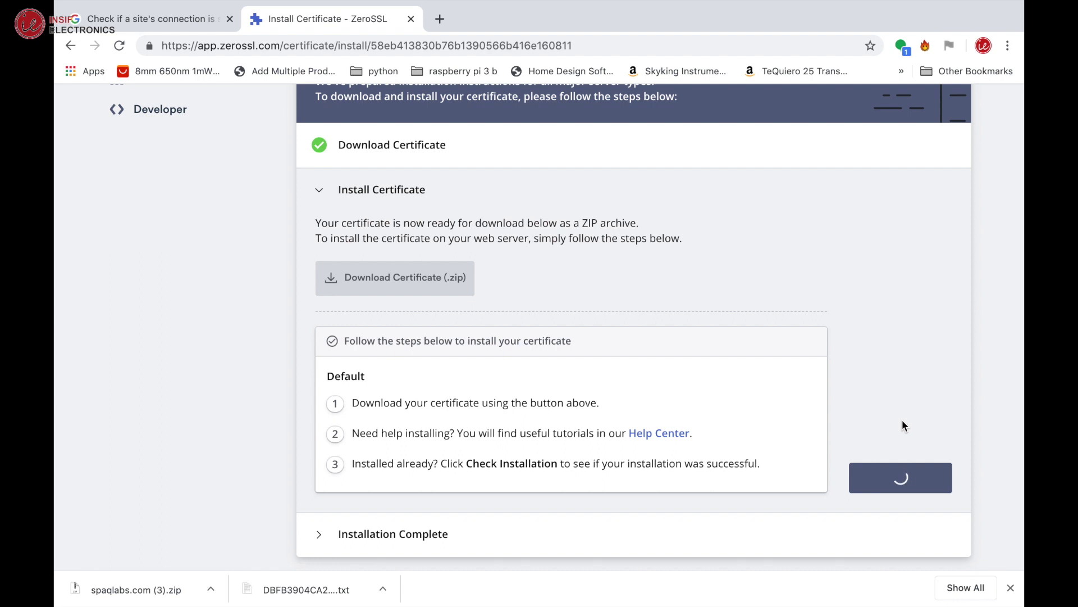
pyautogui.hotkey('ctrl', 't')
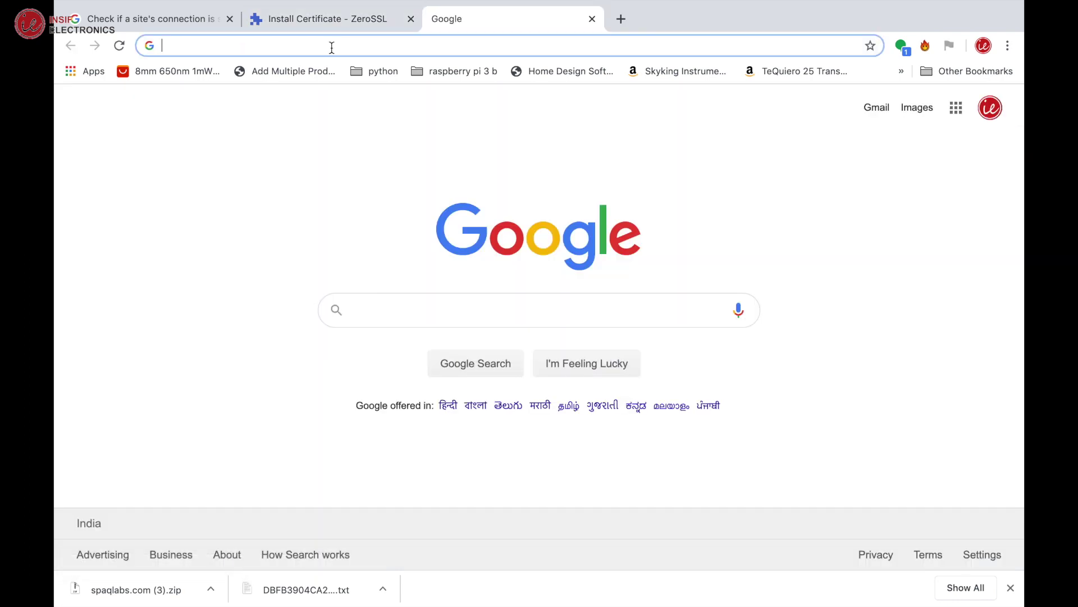
pyautogui.write('spaqlabs.com')
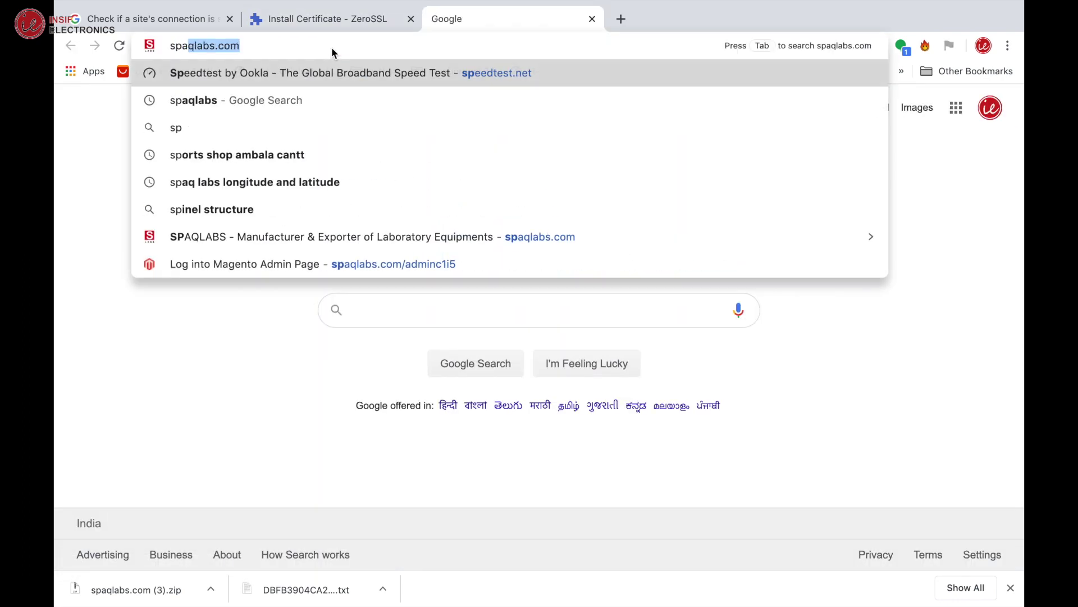
pyautogui.press('Right')
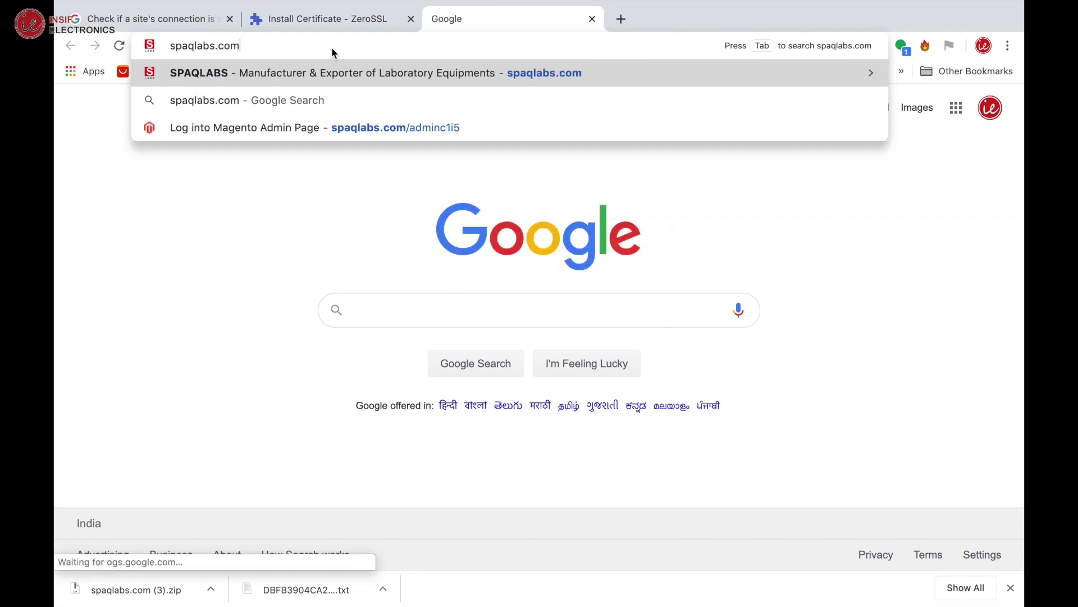
pyautogui.press('Home')
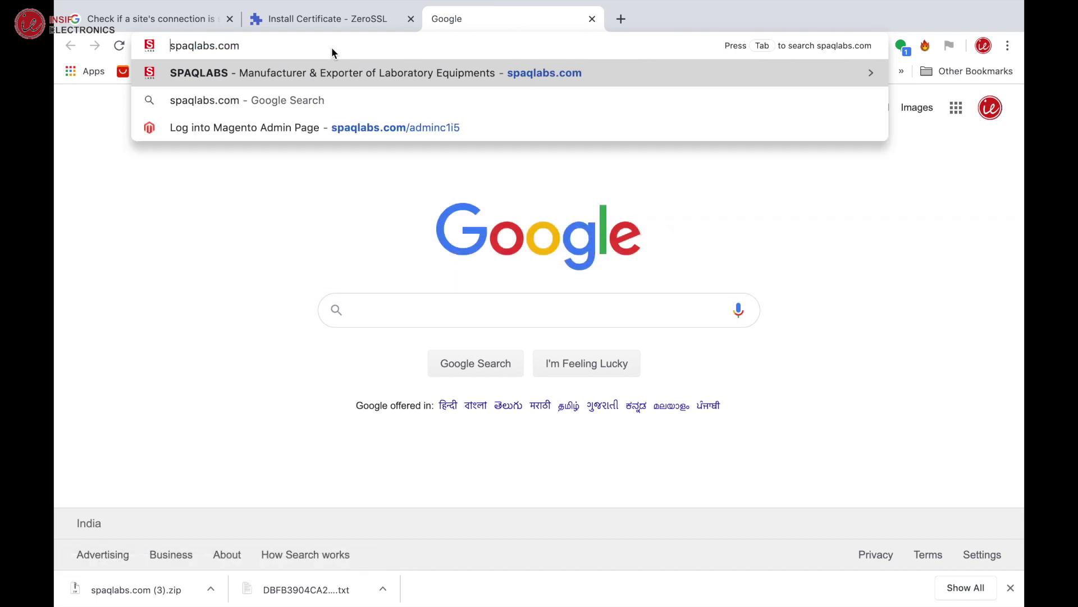
pyautogui.write('https://')
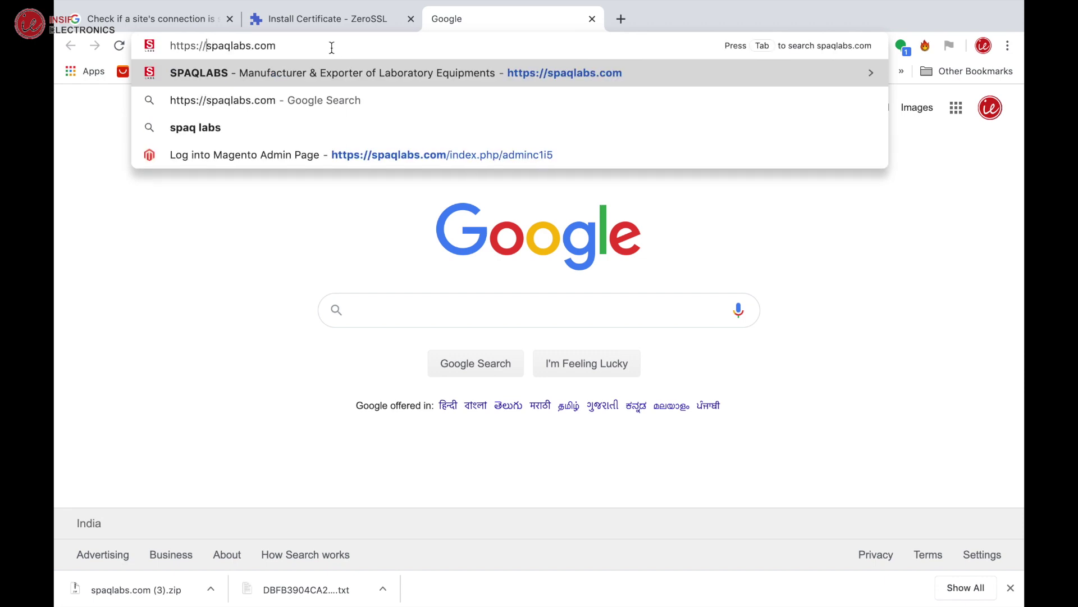
pyautogui.press('Return')
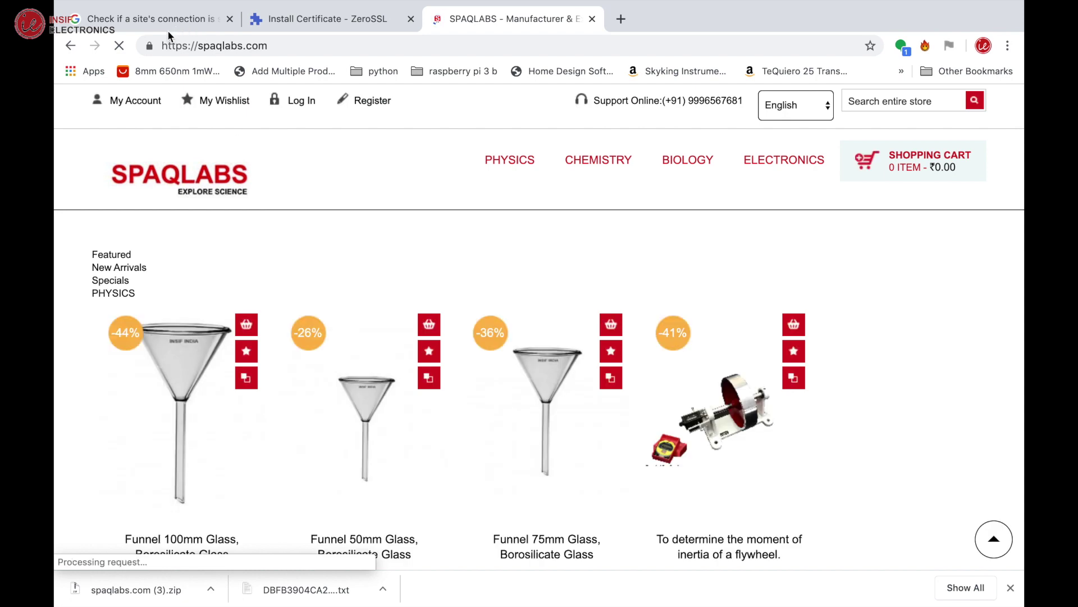
pyautogui.click(150, 46)
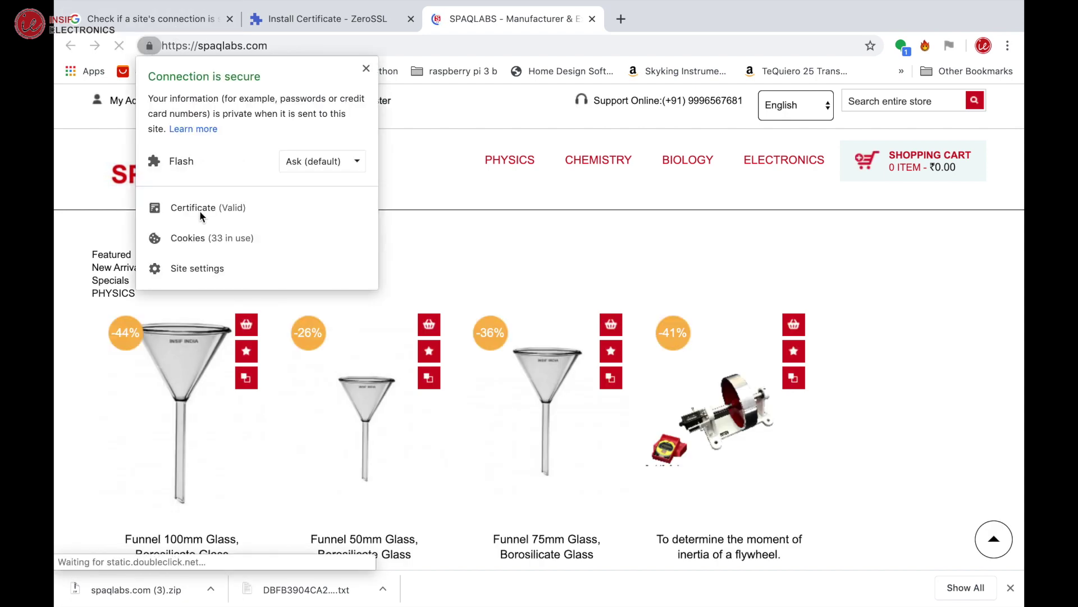
pyautogui.click(227, 209)
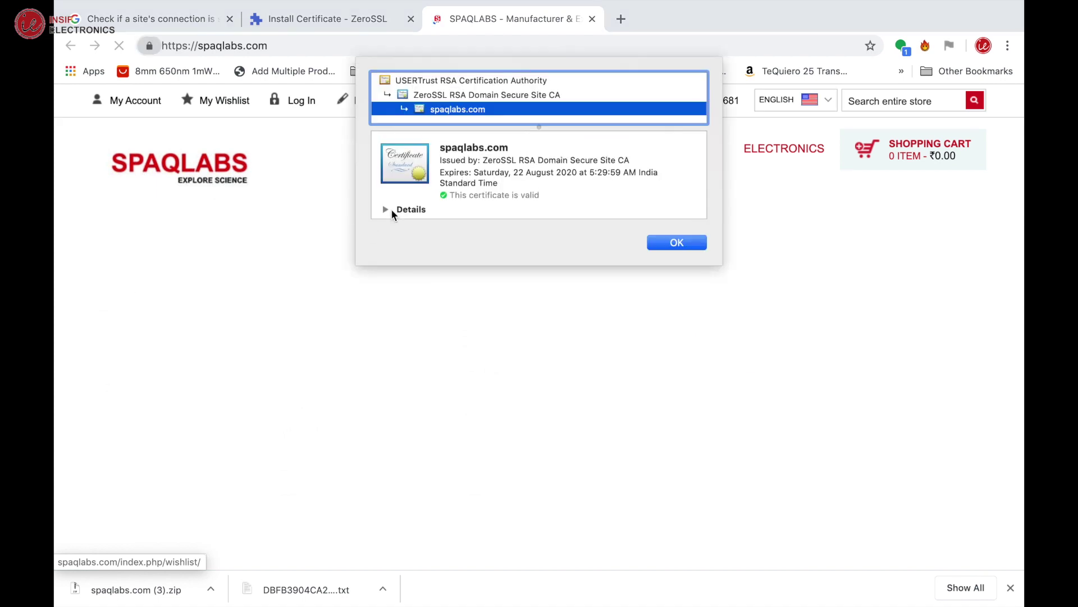
pyautogui.click(386, 209)
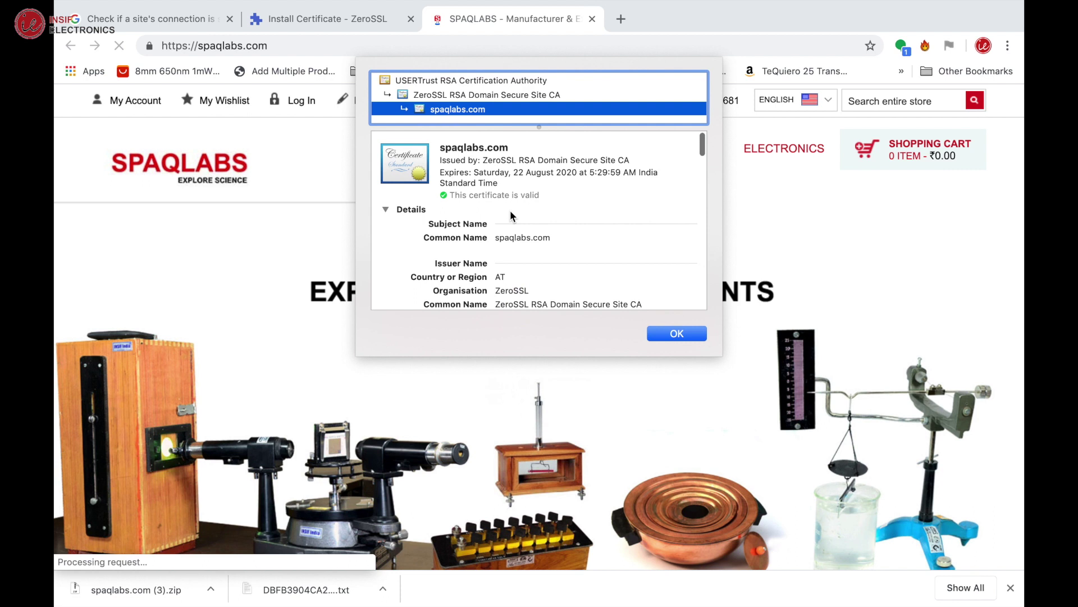
pyautogui.scroll(-10, 530, 264)
pyautogui.scroll(-15, 530, 264)
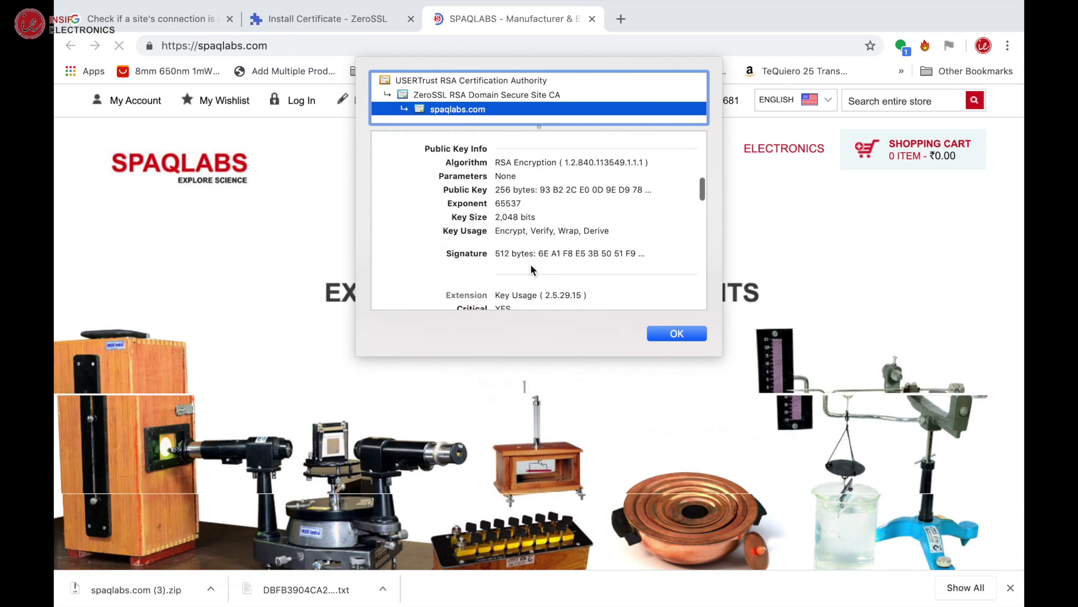
pyautogui.scroll(1, 530, 264)
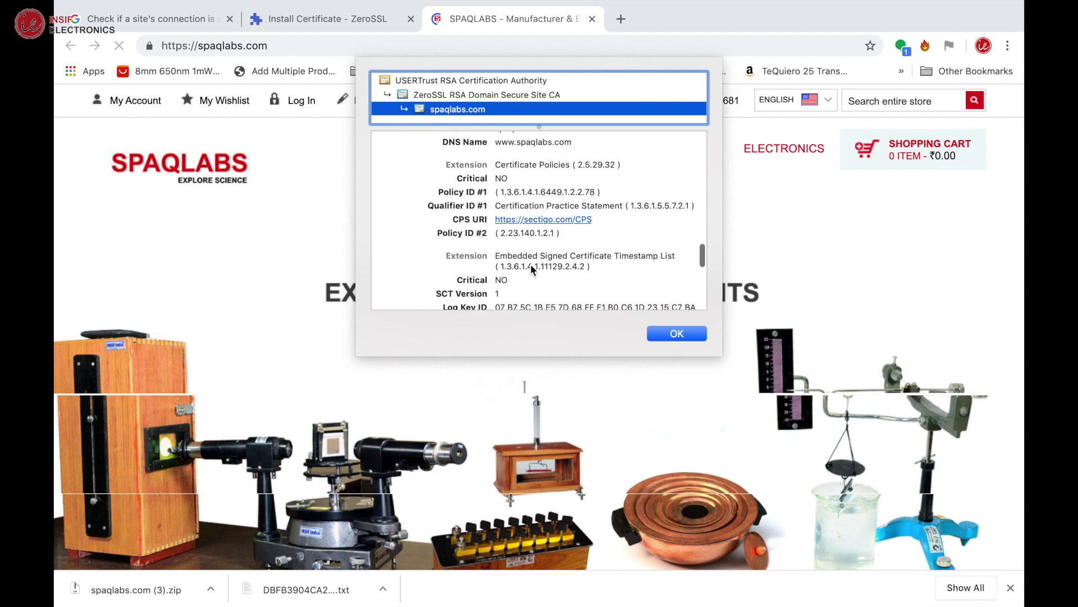
pyautogui.scroll(20, 530, 264)
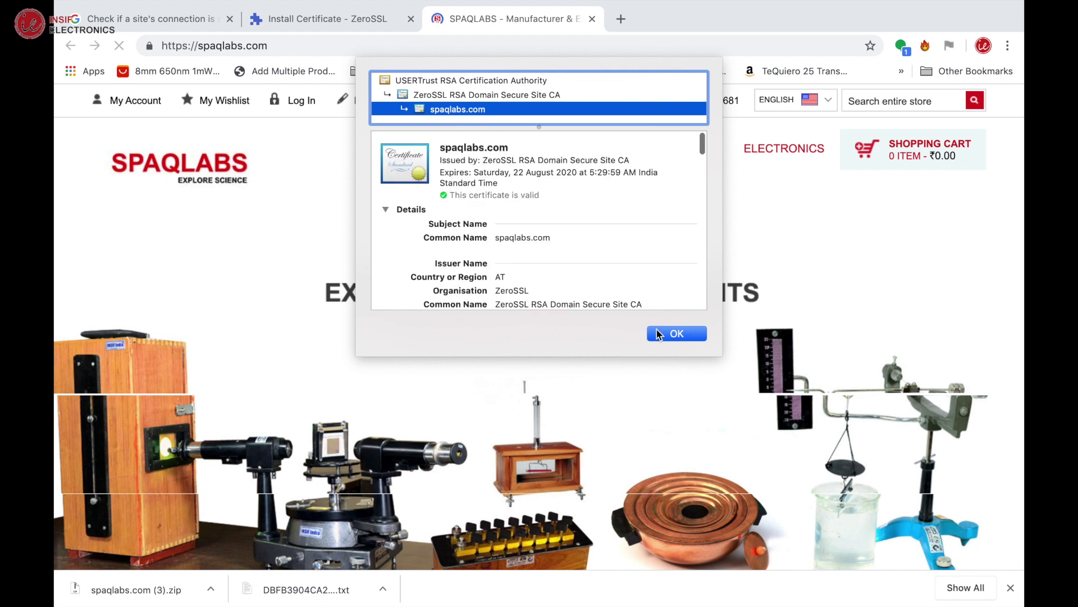
pyautogui.click(658, 333)
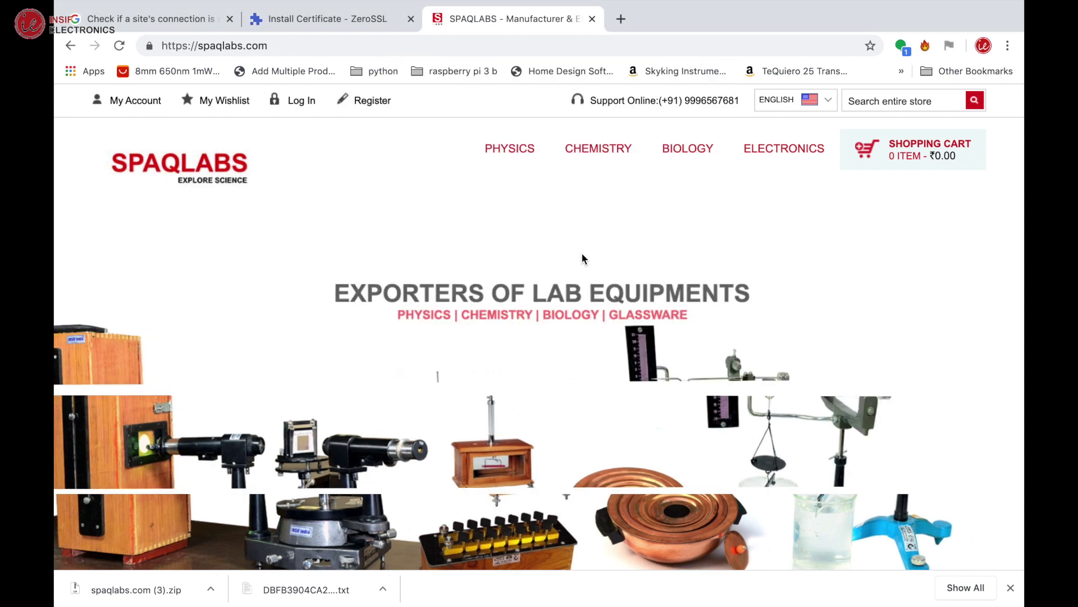